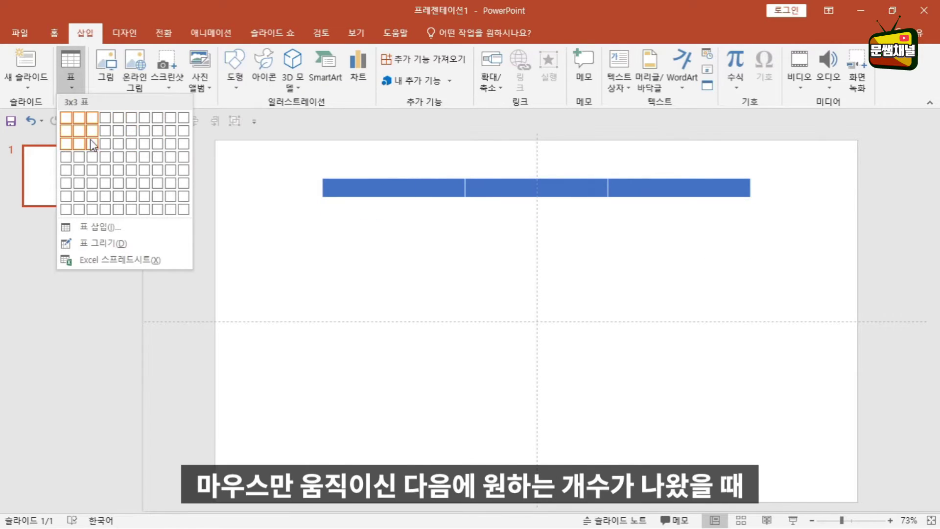
- Insert a table with 7 columns and 4 rows on the slide by specifying its column and row counts
{"action": "left_click", "coordinate": [154, 160]}
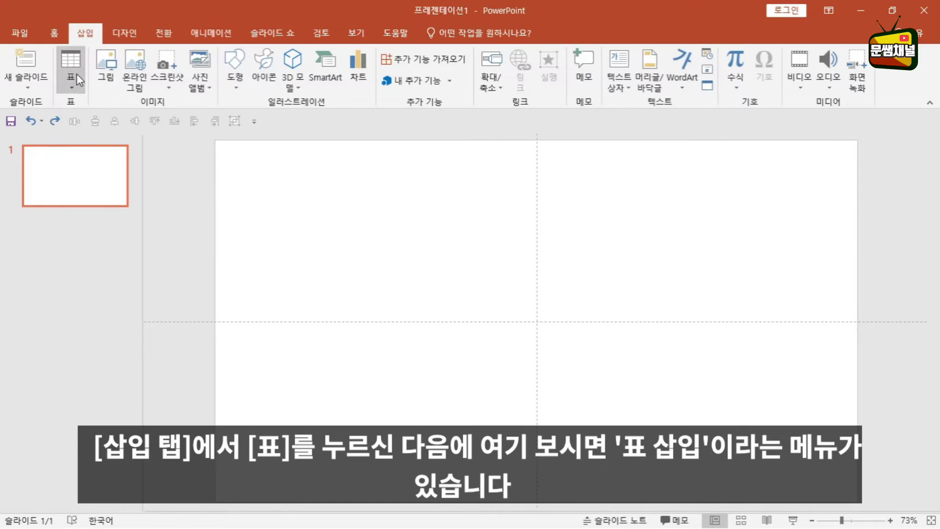
{"action": "left_click", "coordinate": [74, 82]}
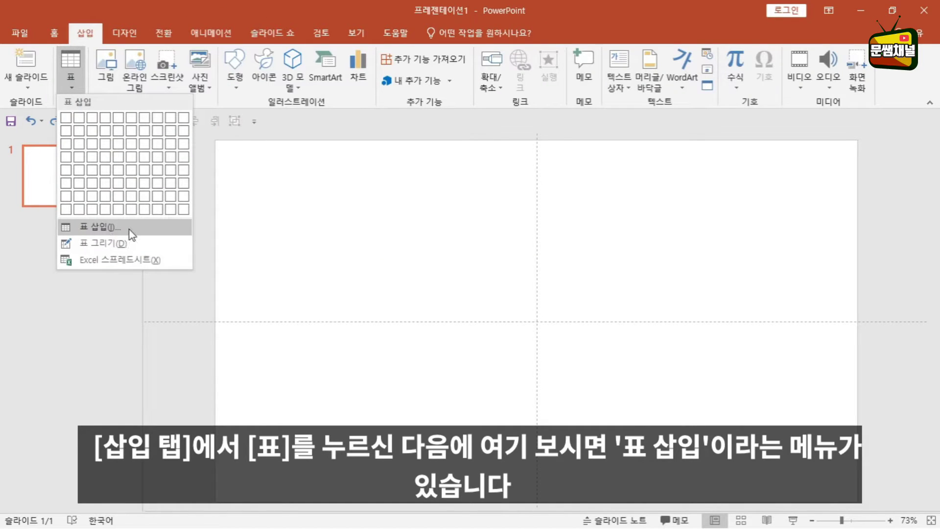
{"action": "left_click", "coordinate": [130, 230]}
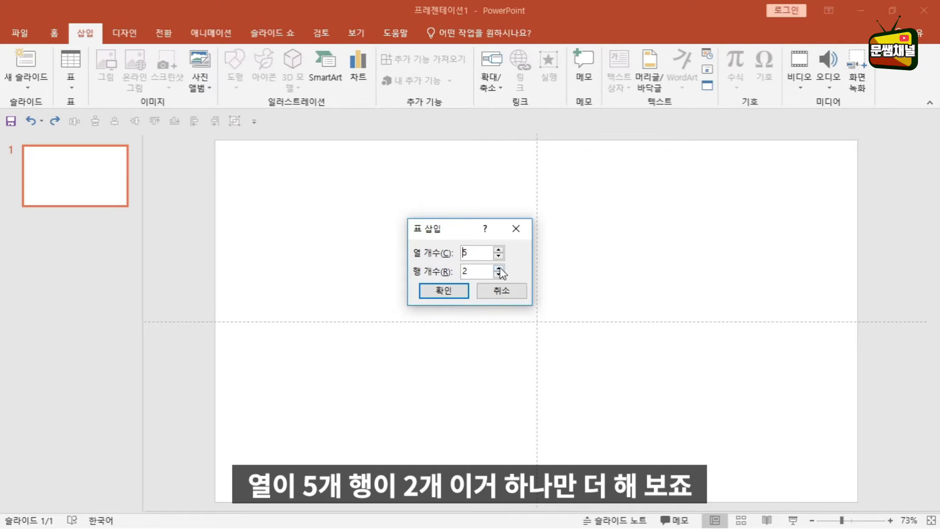
{"action": "left_click_drag", "start_coordinate": [485, 269], "coordinate": [405, 273]}
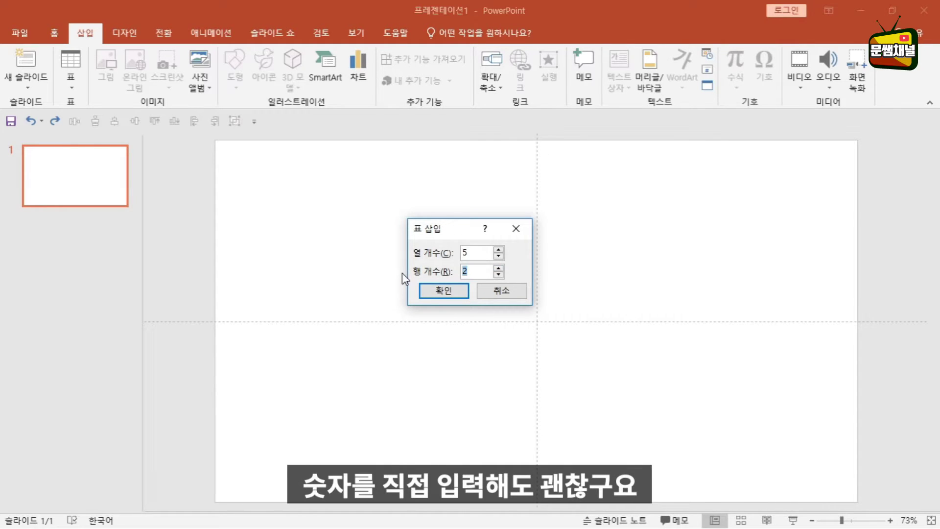
{"action": "left_click", "coordinate": [500, 269]}
{"action": "left_click", "coordinate": [500, 249]}
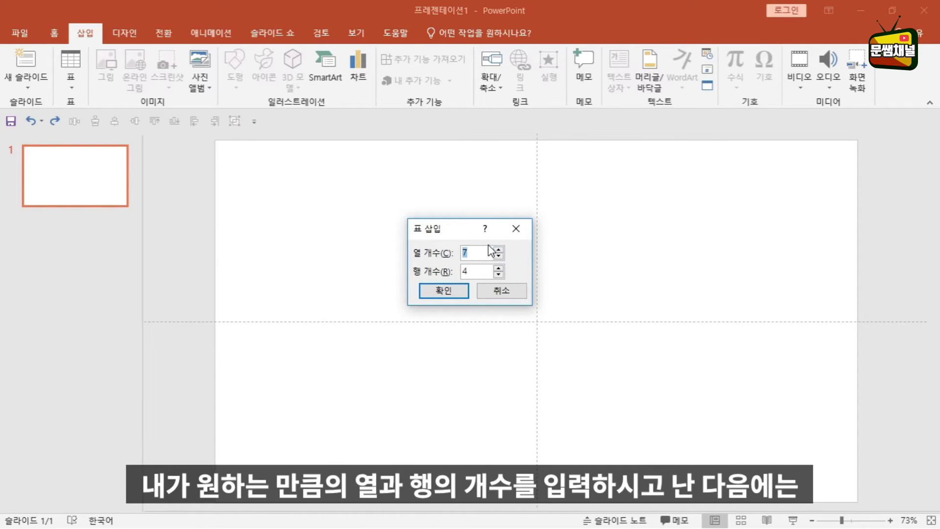
{"action": "left_click", "coordinate": [443, 293]}
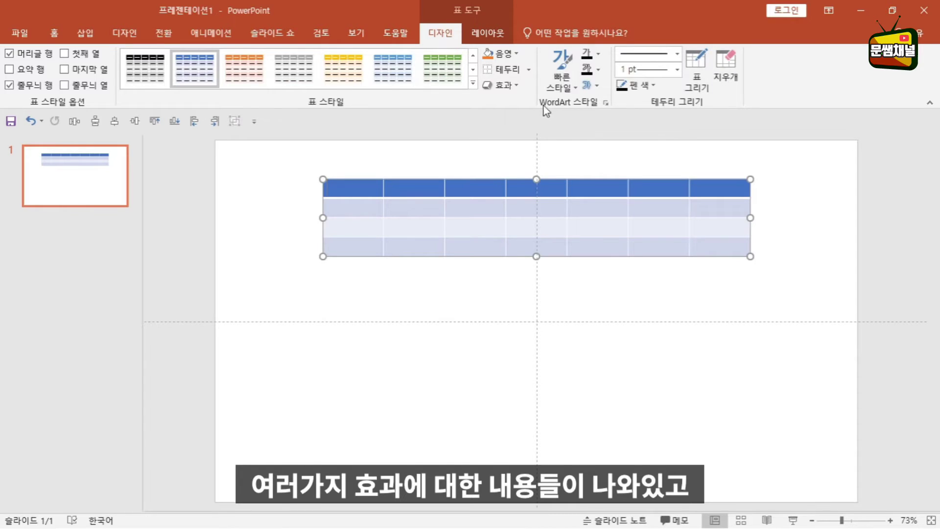
- View the table's layout options, and try the design without and with Header Row (머리글 행) formatting
{"action": "left_click", "coordinate": [487, 33]}
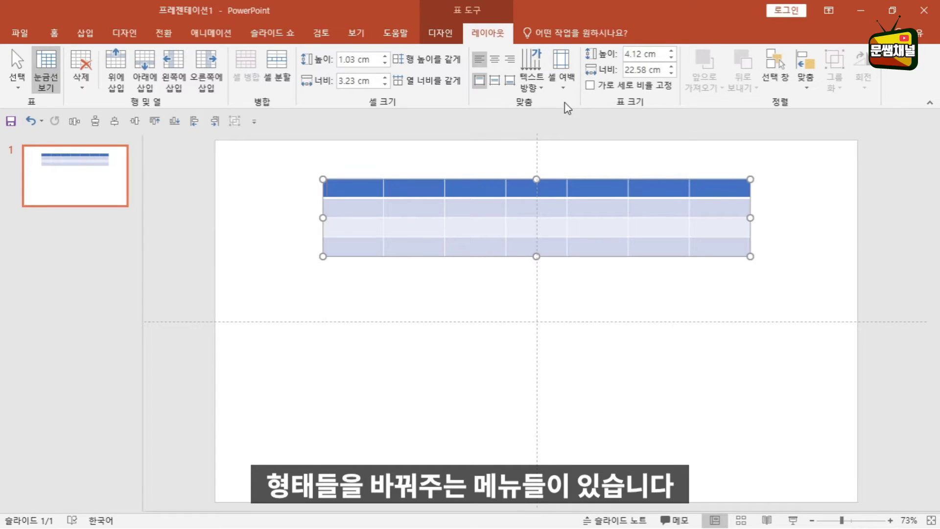
{"action": "left_click", "coordinate": [439, 35]}
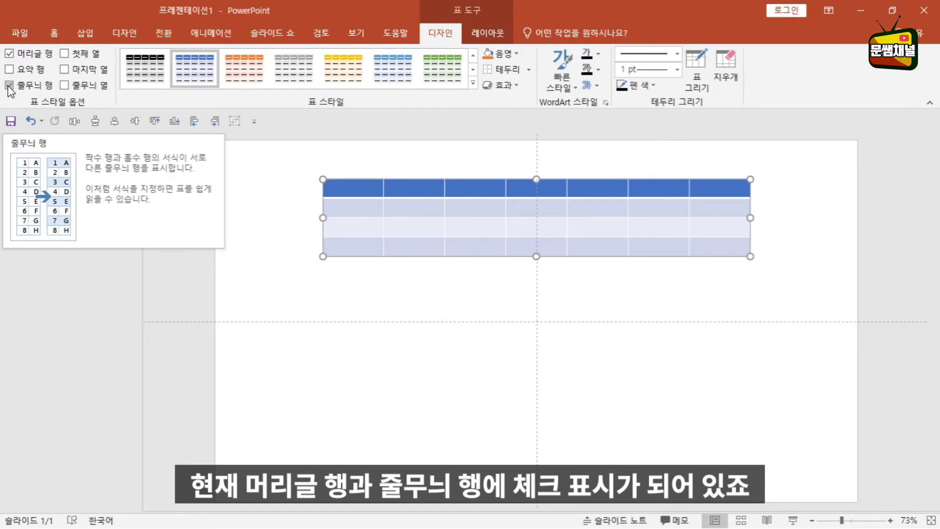
{"action": "left_click", "coordinate": [10, 54]}
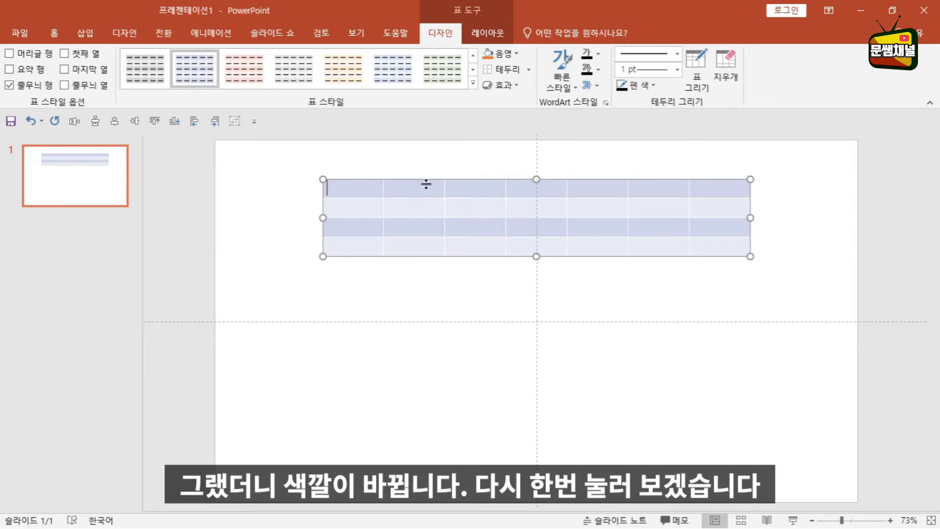
{"action": "left_click", "coordinate": [10, 54]}
{"action": "left_click", "coordinate": [9, 54]}
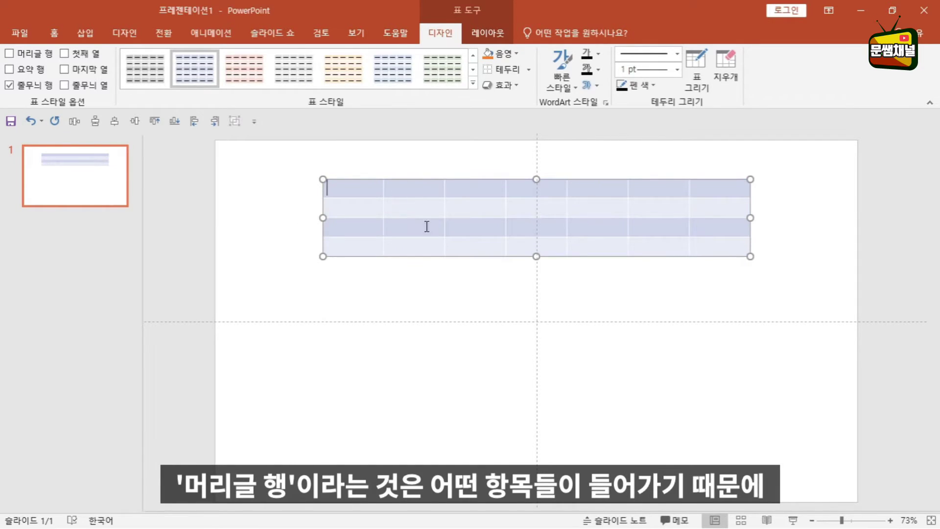
{"action": "left_click", "coordinate": [9, 54]}
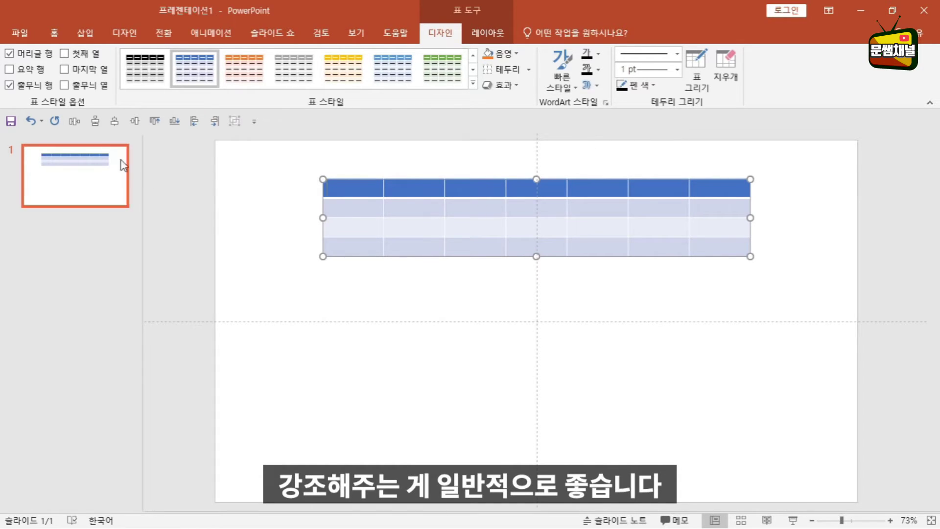
- Turn on the table's First Column (첫째 열), Total Row (요약 행), Last Column (마지막 열) and Banded Columns (줄무늬 열) formatting
{"action": "left_click", "coordinate": [64, 54]}
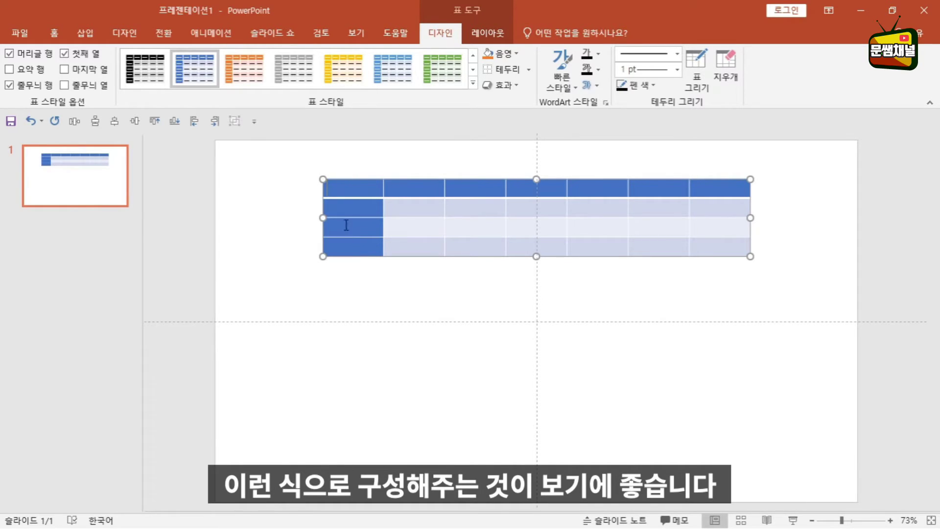
{"action": "left_click", "coordinate": [8, 70]}
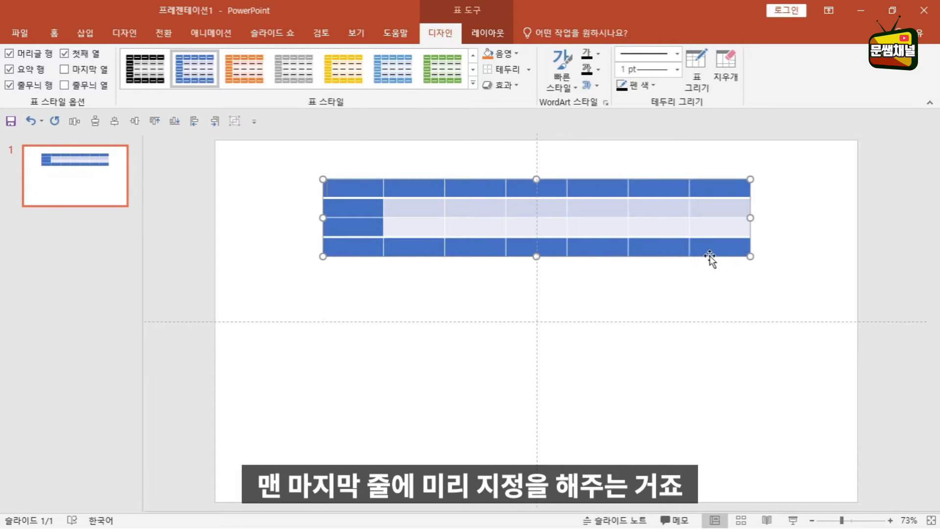
{"action": "left_click", "coordinate": [64, 69]}
{"action": "left_click", "coordinate": [64, 85]}
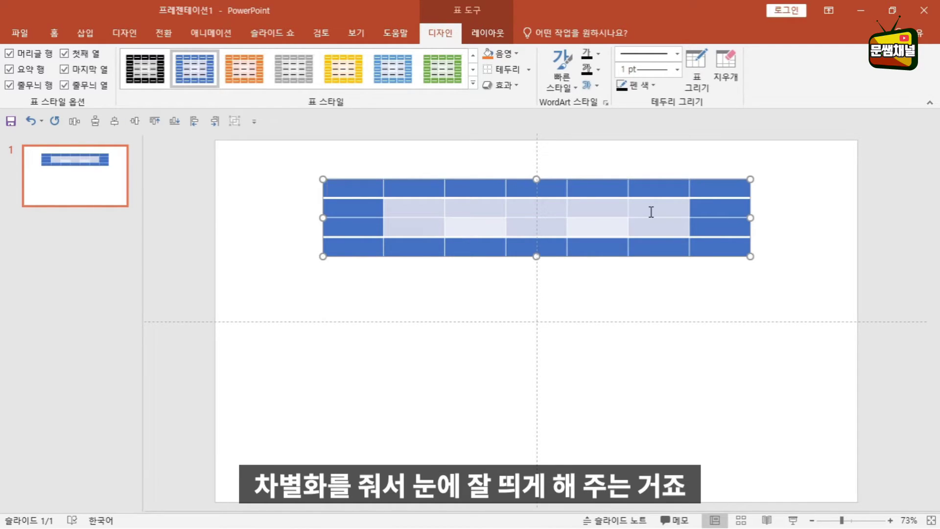
- Turn off the table's Total Row (요약 행), Last Column (마지막 열) and Banded Columns (줄무늬 열) formatting
{"action": "left_click", "coordinate": [8, 69]}
{"action": "left_click", "coordinate": [64, 69]}
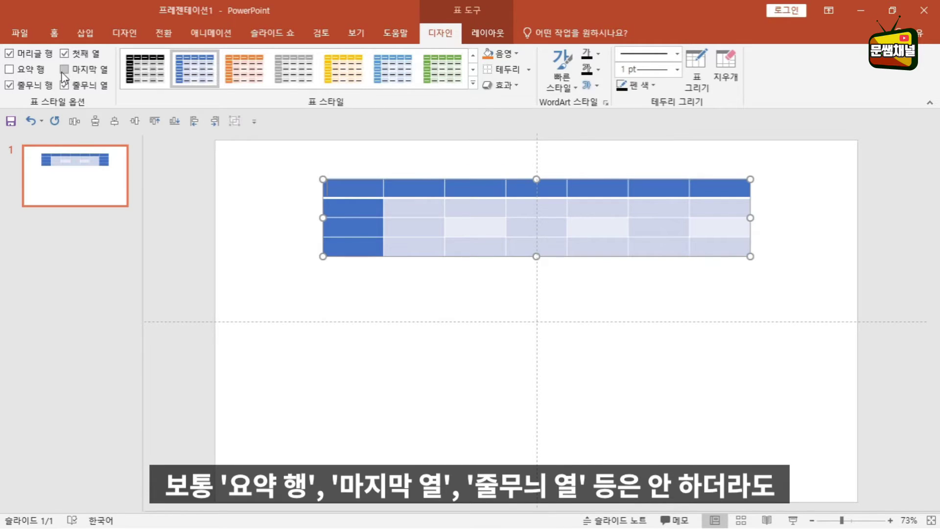
{"action": "left_click", "coordinate": [64, 84]}
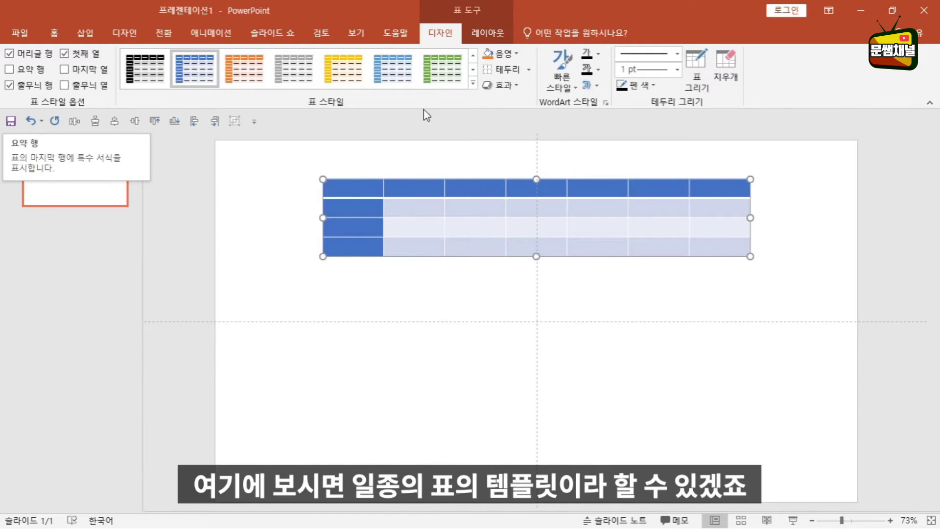
- Apply the blue gridded table style from the last row of the Light (밝게) group
{"action": "left_click", "coordinate": [473, 87]}
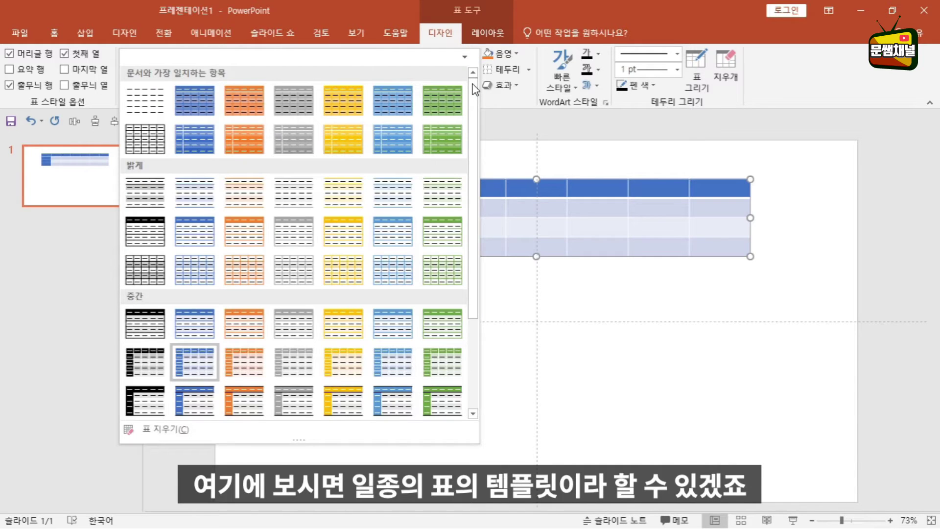
{"action": "mouse_move", "coordinate": [474, 89]}
{"action": "left_mouse_down"}
{"action": "mouse_move", "coordinate": [484, 194]}
{"action": "mouse_move", "coordinate": [468, 75]}
{"action": "left_mouse_up"}
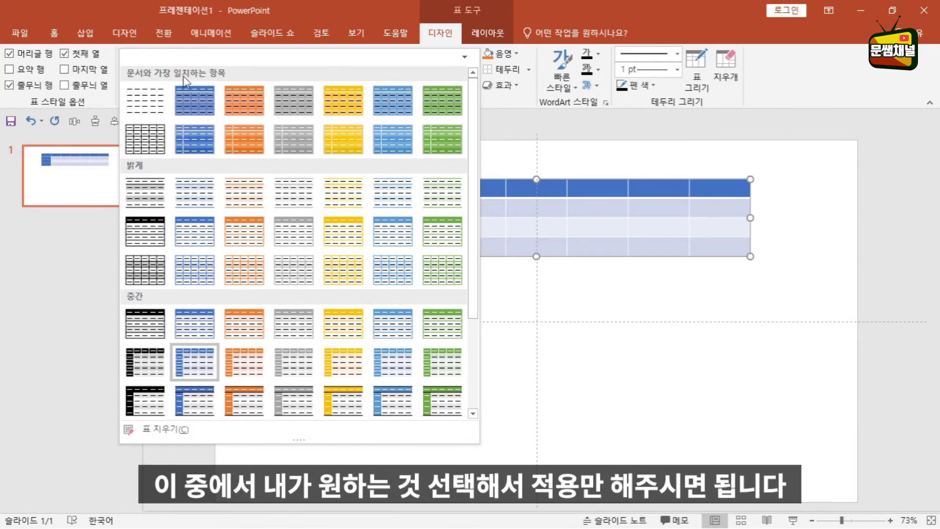
{"action": "left_click", "coordinate": [194, 274]}
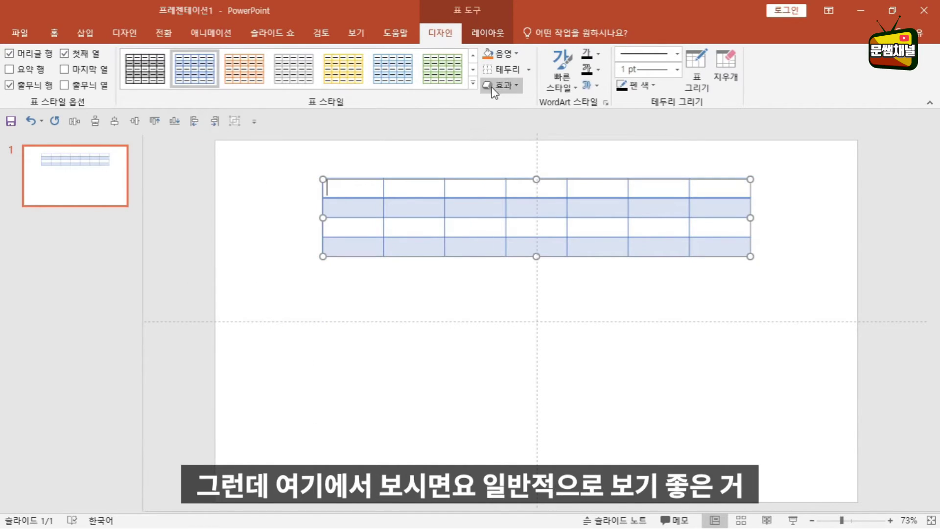
- Apply the Medium (중간) table style with blue header and first column, black horizontal lines and grey banding, and deselect the table
{"action": "left_click", "coordinate": [473, 84]}
{"action": "left_click_drag", "start_coordinate": [473, 122], "coordinate": [473, 242]}
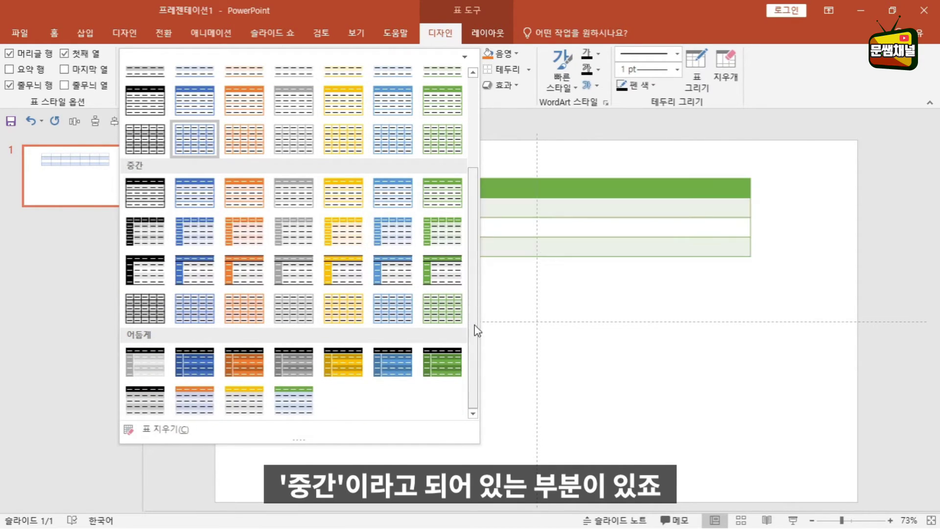
{"action": "left_click", "coordinate": [197, 281]}
{"action": "left_click", "coordinate": [355, 269]}
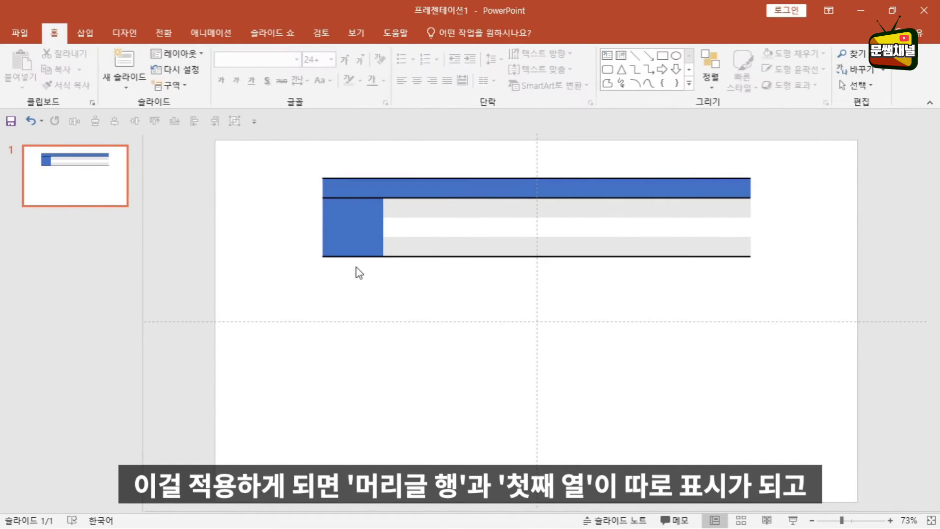
- Examine how the applied style formats the header row, the first column and the banded body rows
{"action": "left_click_drag", "start_coordinate": [351, 189], "coordinate": [712, 183]}
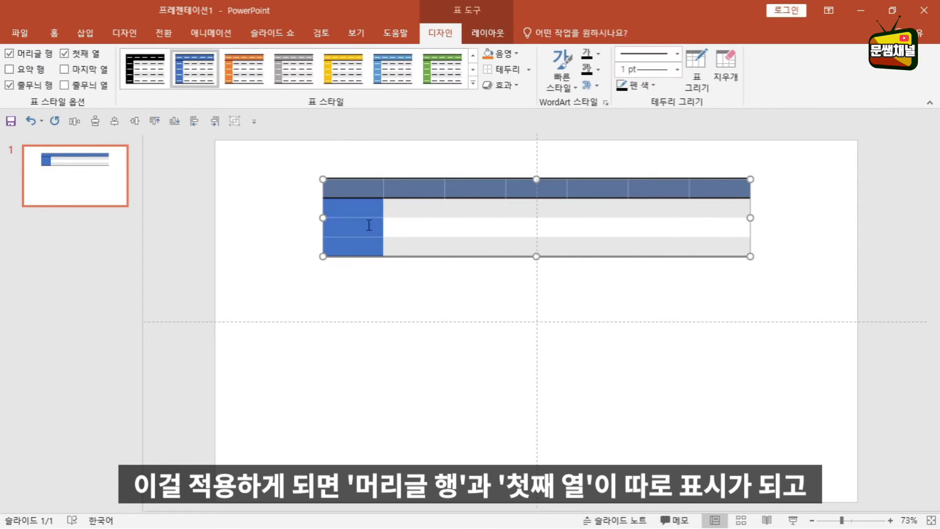
{"action": "left_click_drag", "start_coordinate": [354, 208], "coordinate": [355, 257]}
{"action": "left_click", "coordinate": [355, 267]}
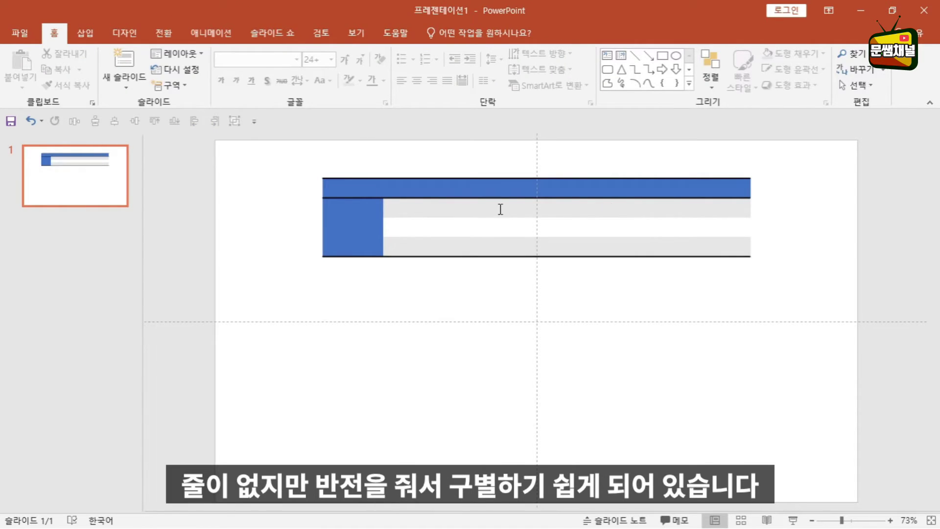
{"action": "left_click_drag", "start_coordinate": [425, 230], "coordinate": [725, 227]}
{"action": "left_click_drag", "start_coordinate": [412, 247], "coordinate": [763, 247]}
{"action": "left_click", "coordinate": [735, 293]}
- Shade the cell in the third row, third column with the orange-yellow standard colour
{"action": "left_click", "coordinate": [449, 206]}
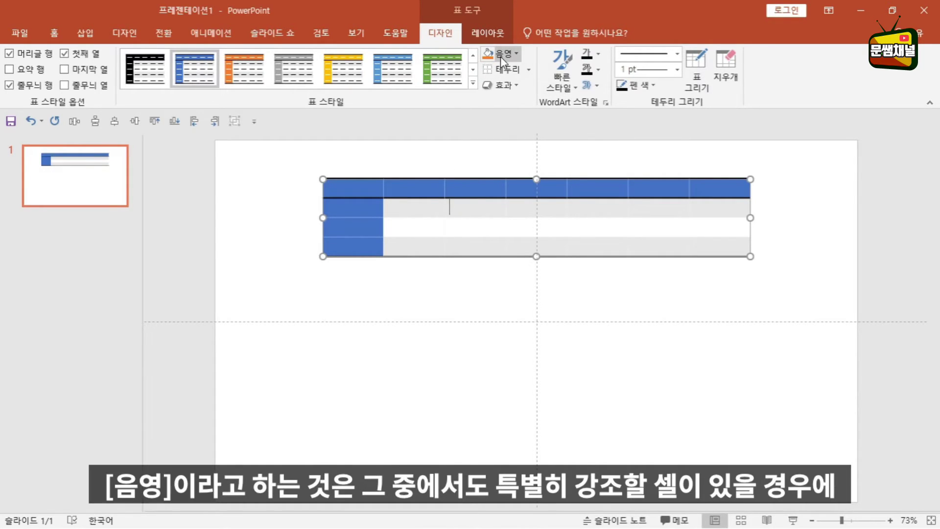
{"action": "left_click", "coordinate": [473, 224]}
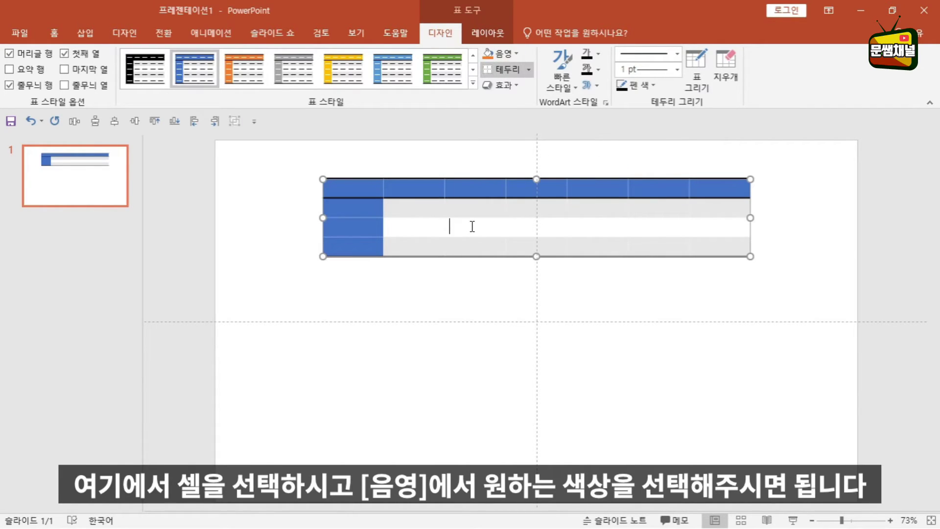
{"action": "left_click", "coordinate": [516, 55]}
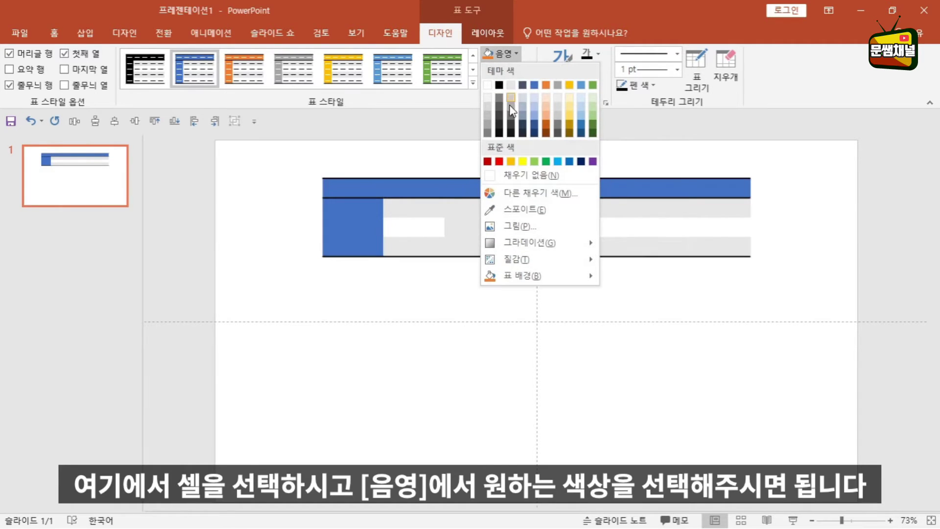
{"action": "left_click", "coordinate": [512, 162]}
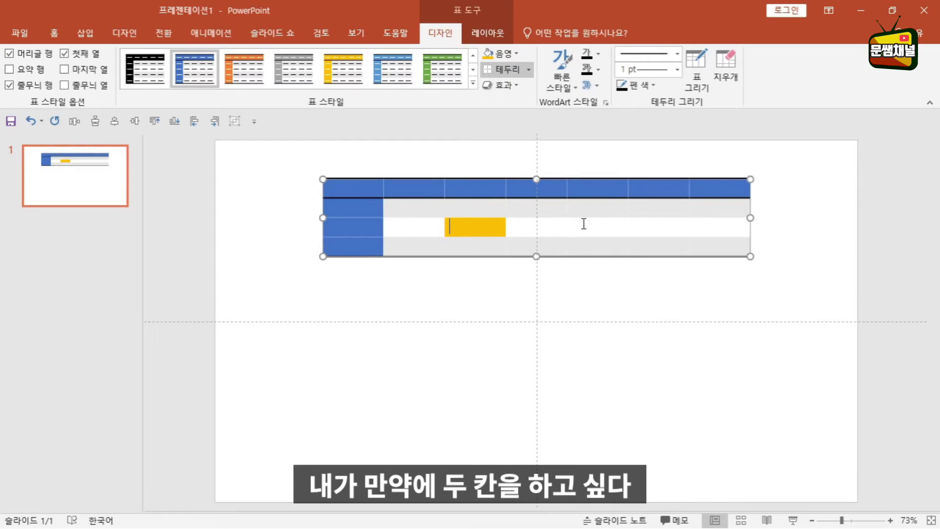
- Apply the same orange-yellow shading to the fifth and sixth cells of the third row together
{"action": "left_click_drag", "start_coordinate": [592, 226], "coordinate": [651, 227]}
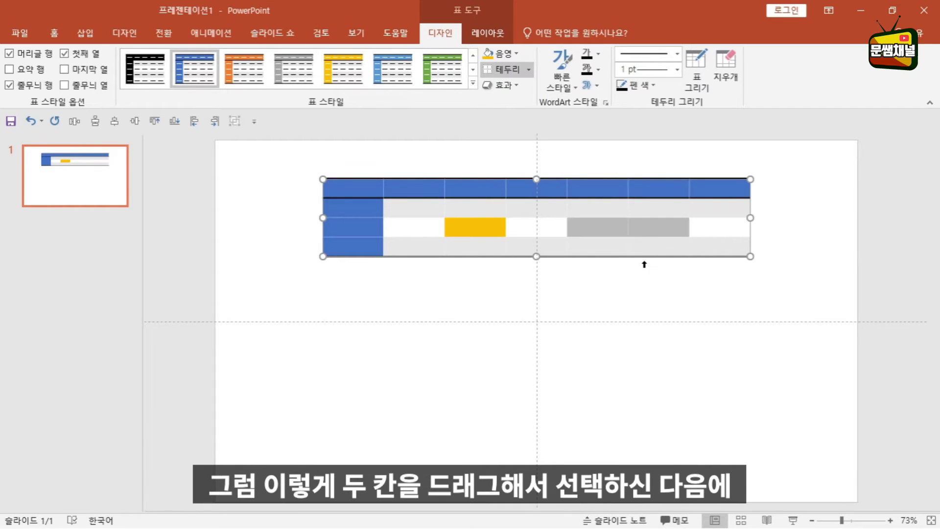
{"action": "left_click", "coordinate": [491, 58]}
{"action": "left_click", "coordinate": [606, 245]}
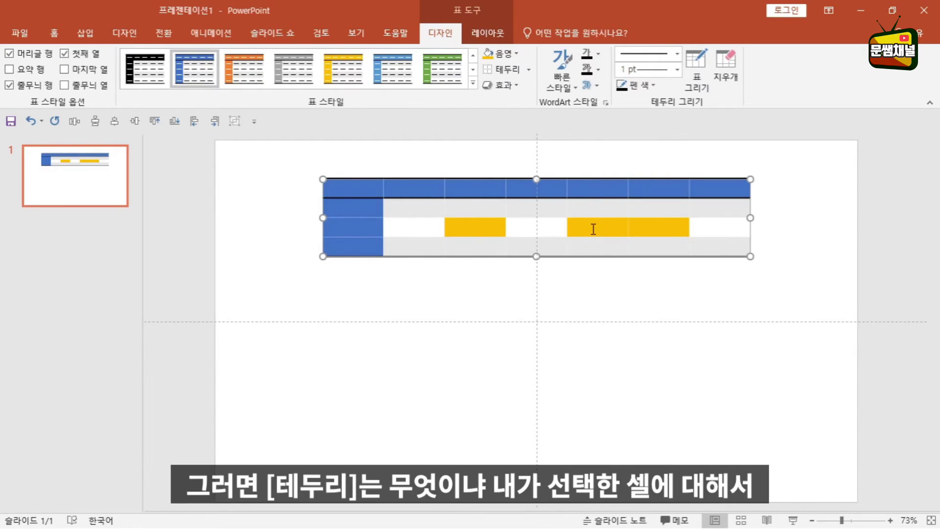
- Add All Borders (모든 테두리) to the shaded cell in the third row, third column
{"action": "left_click", "coordinate": [478, 227]}
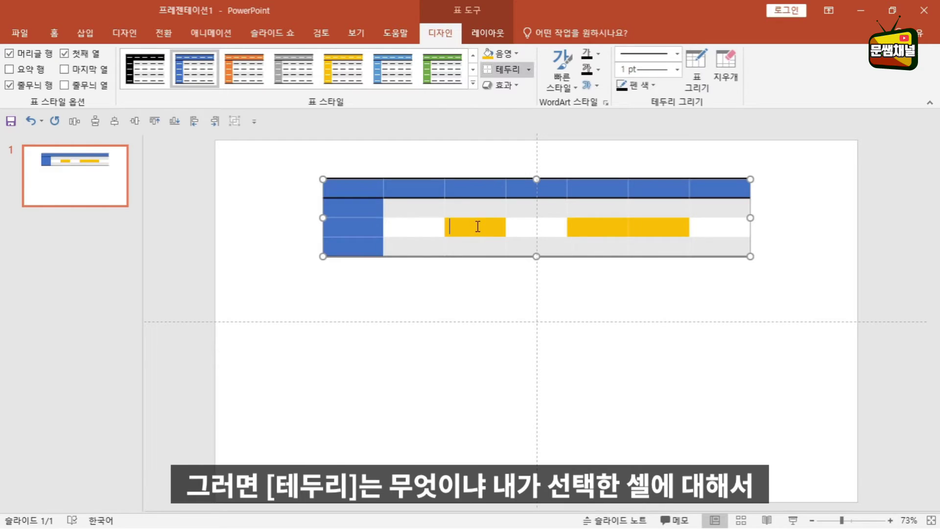
{"action": "left_click", "coordinate": [530, 72]}
{"action": "left_click", "coordinate": [522, 101]}
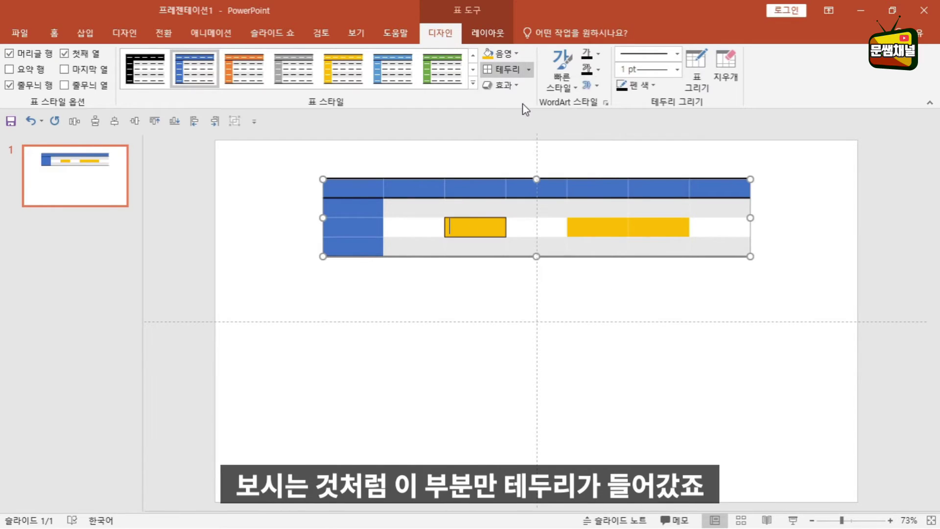
{"action": "left_click", "coordinate": [528, 233]}
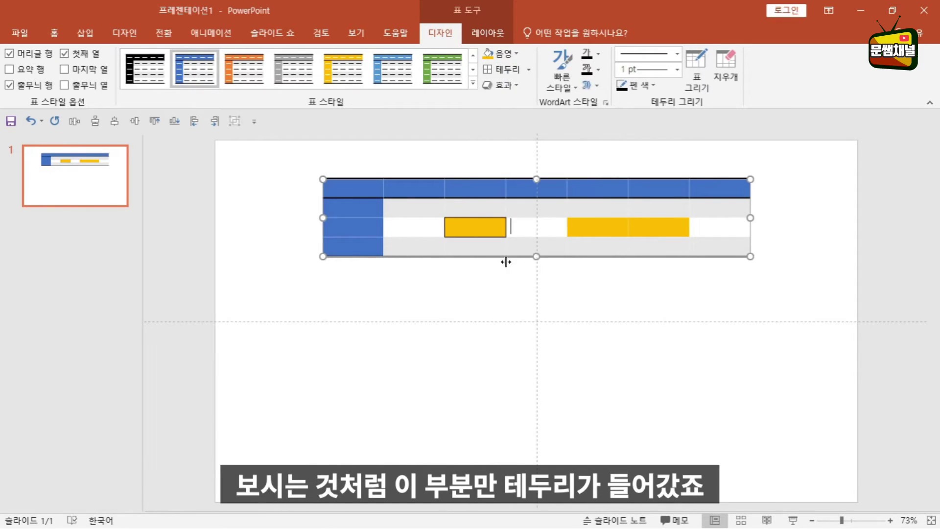
{"action": "left_click", "coordinate": [483, 233]}
- Add only a Top Border (위쪽 테두리) to the shaded cell in the third row, fifth column
{"action": "left_click", "coordinate": [589, 230]}
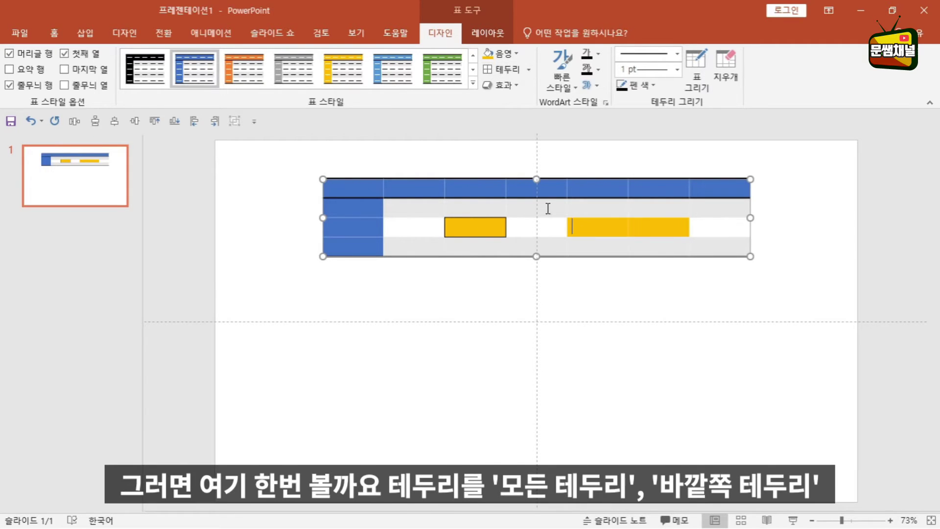
{"action": "left_click", "coordinate": [528, 70]}
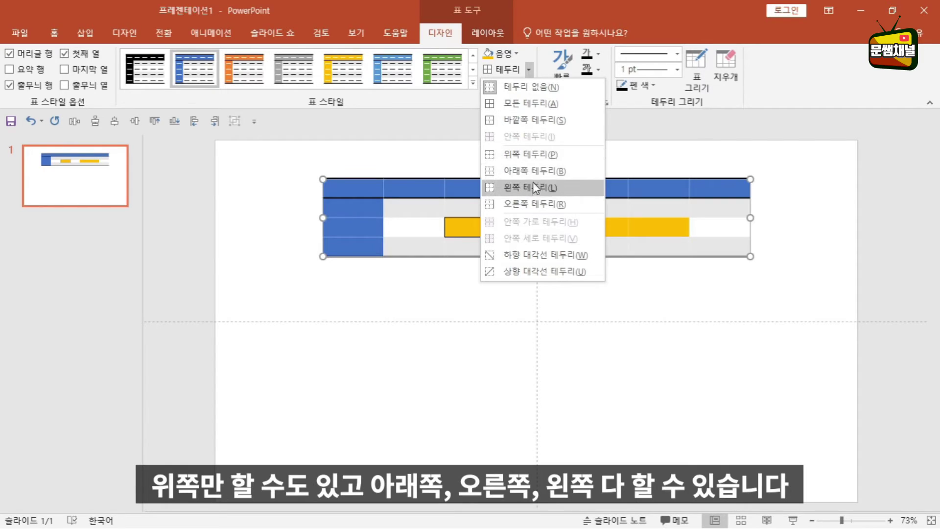
{"action": "left_click", "coordinate": [542, 156]}
{"action": "left_click", "coordinate": [593, 248]}
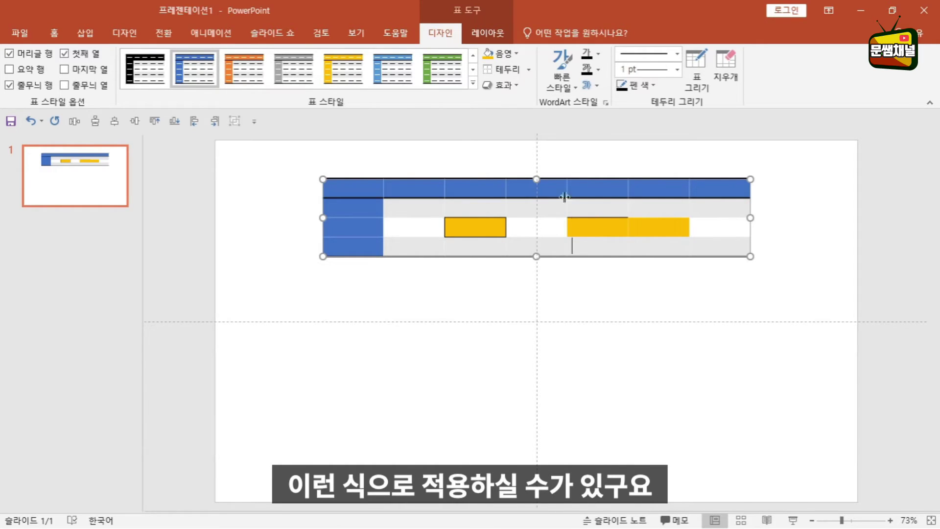
- Browse the table effects and apply the centred outer shadow (그림자 > 바깥쪽) to the whole table
{"action": "left_click", "coordinate": [510, 86]}
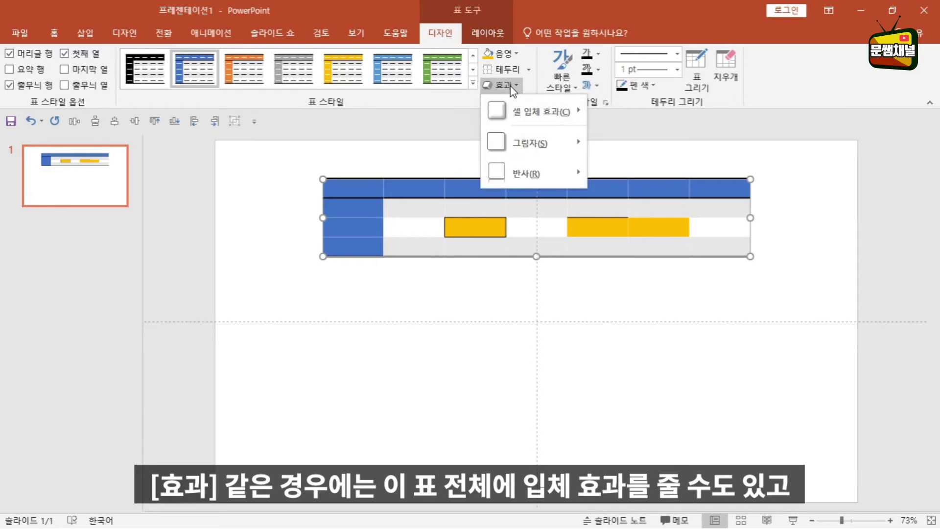
{"action": "mouse_move", "coordinate": [536, 116]}
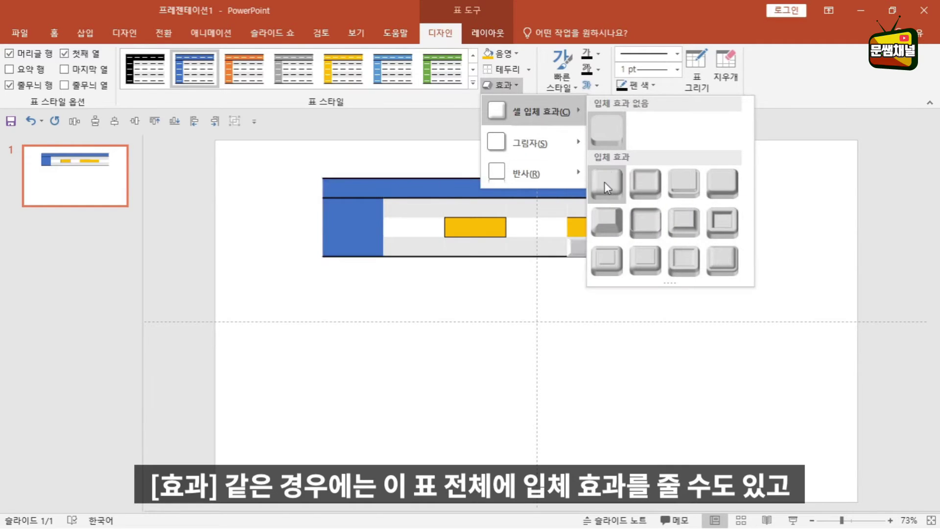
{"action": "mouse_move", "coordinate": [536, 143]}
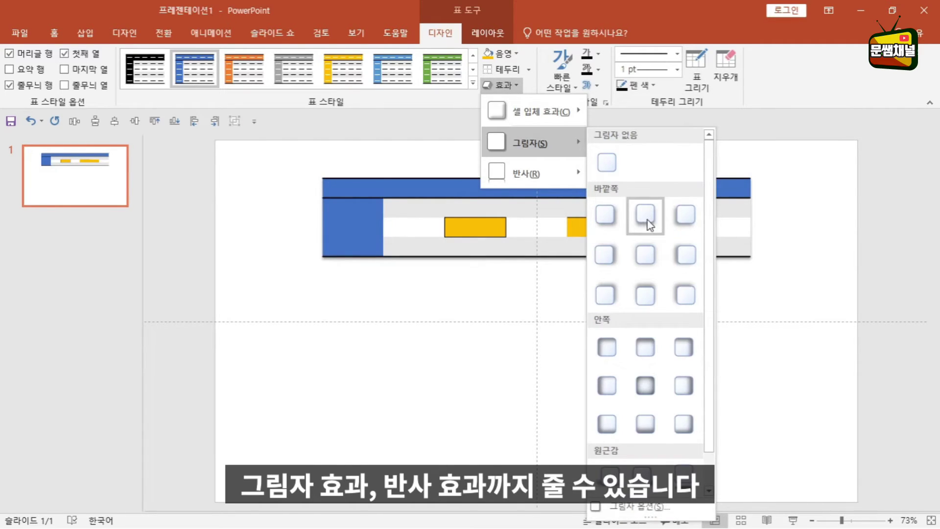
{"action": "mouse_move", "coordinate": [536, 172]}
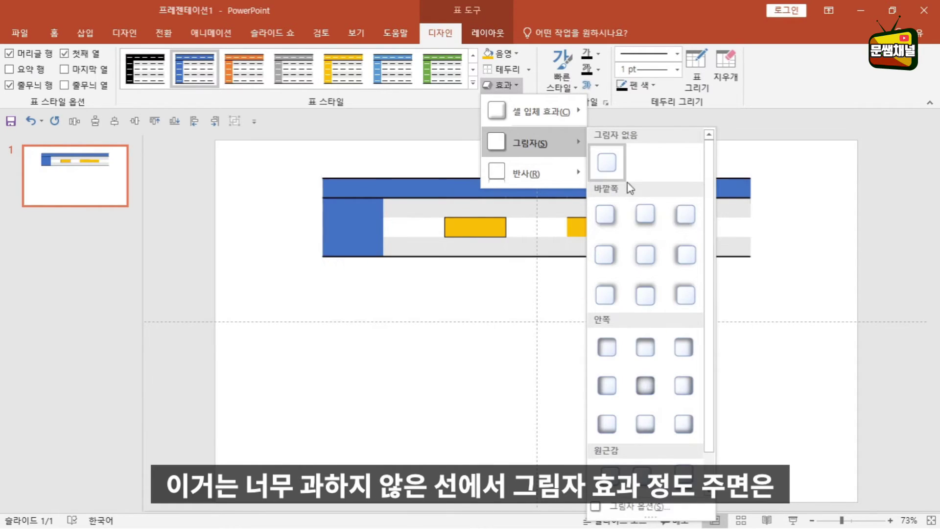
{"action": "left_click", "coordinate": [643, 254]}
{"action": "left_click", "coordinate": [704, 310]}
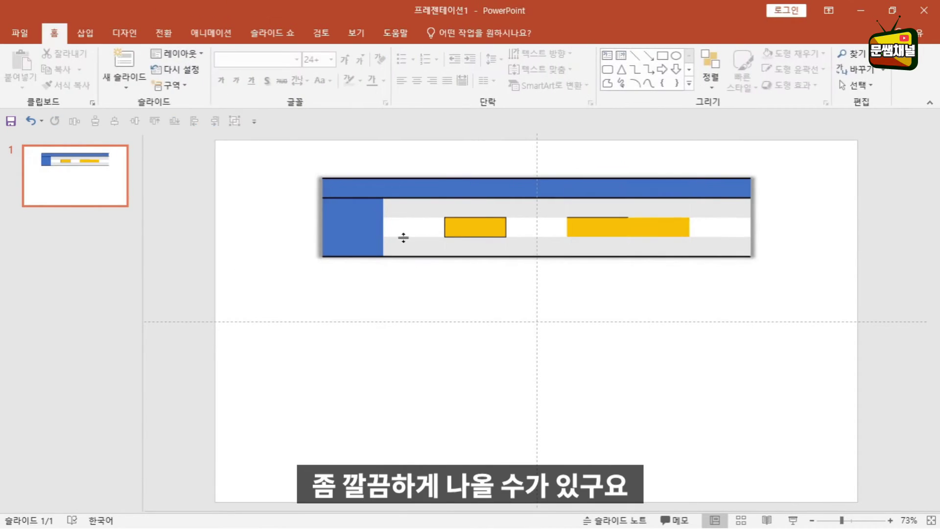
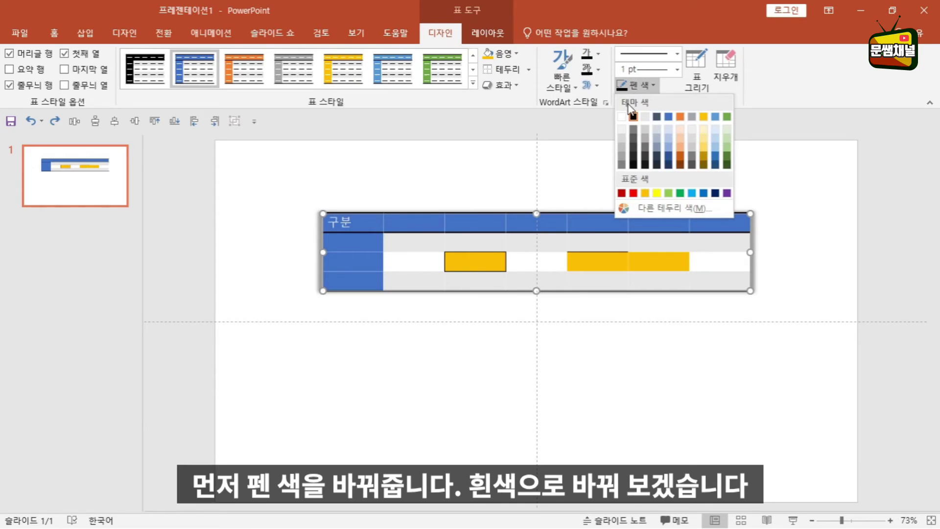
- Set the border pen to white and 3 pt, and apply a Bottom Border (아래쪽 테두리) to the second header cell
{"action": "left_click", "coordinate": [623, 117]}
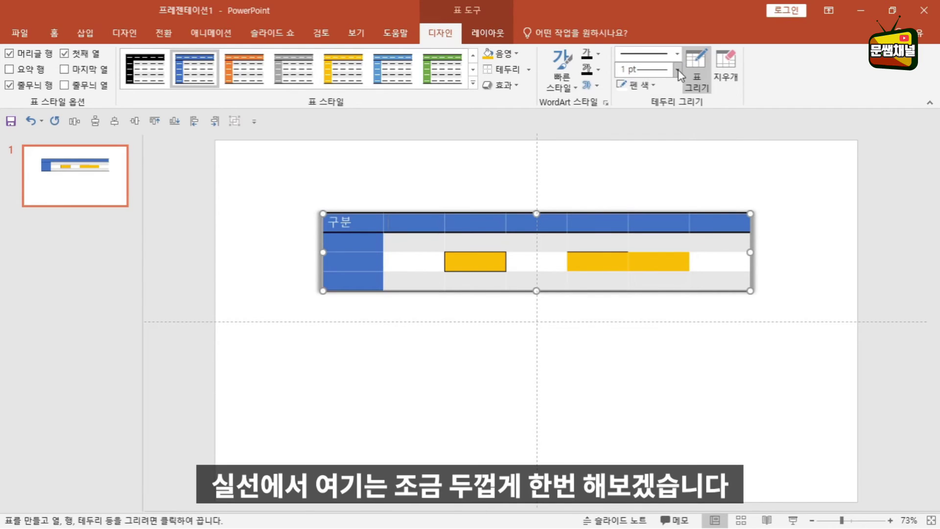
{"action": "left_click", "coordinate": [677, 69]}
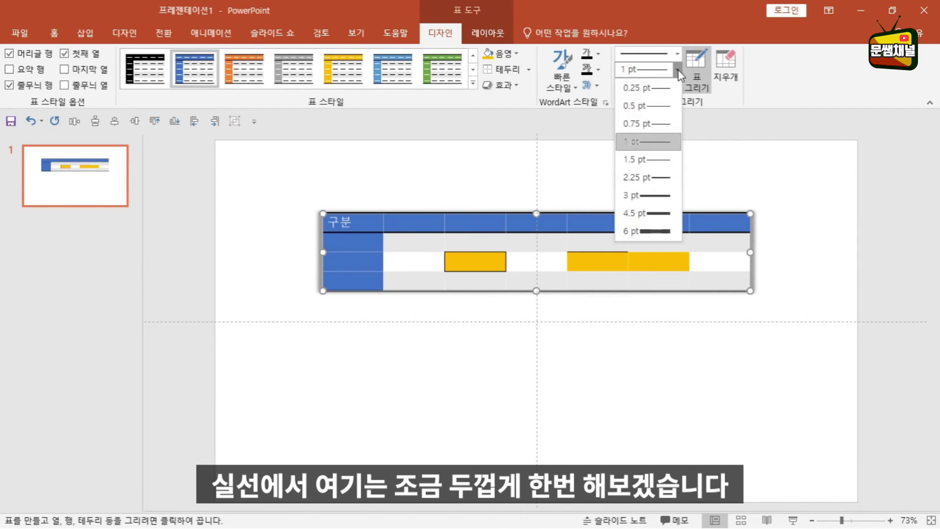
{"action": "left_click", "coordinate": [652, 195]}
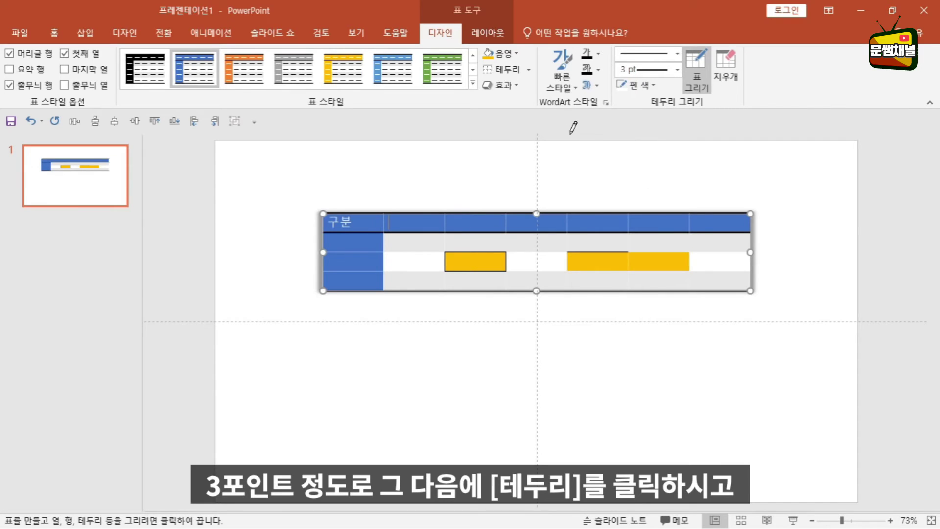
{"action": "left_click", "coordinate": [530, 69]}
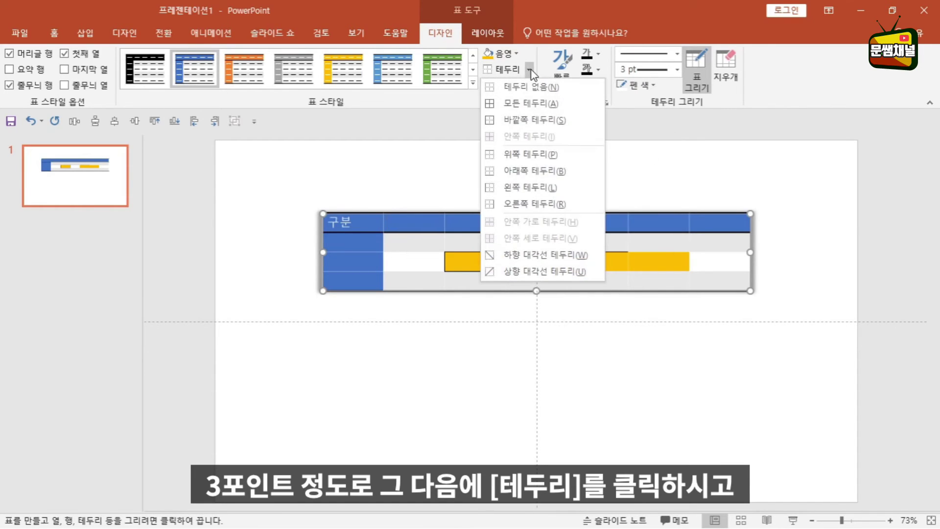
{"action": "left_click", "coordinate": [552, 173]}
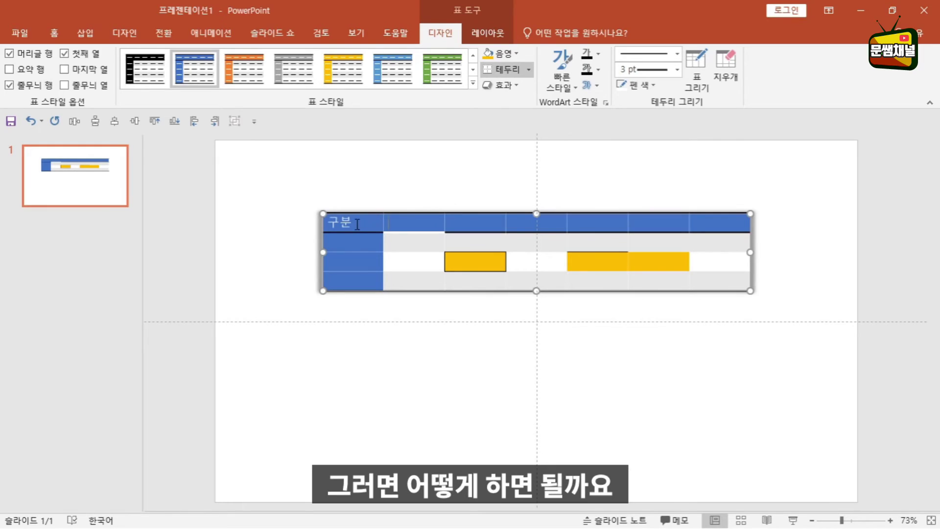
- Apply the white 3 pt Bottom Border to the entire header row
{"action": "left_click_drag", "start_coordinate": [357, 224], "coordinate": [699, 221]}
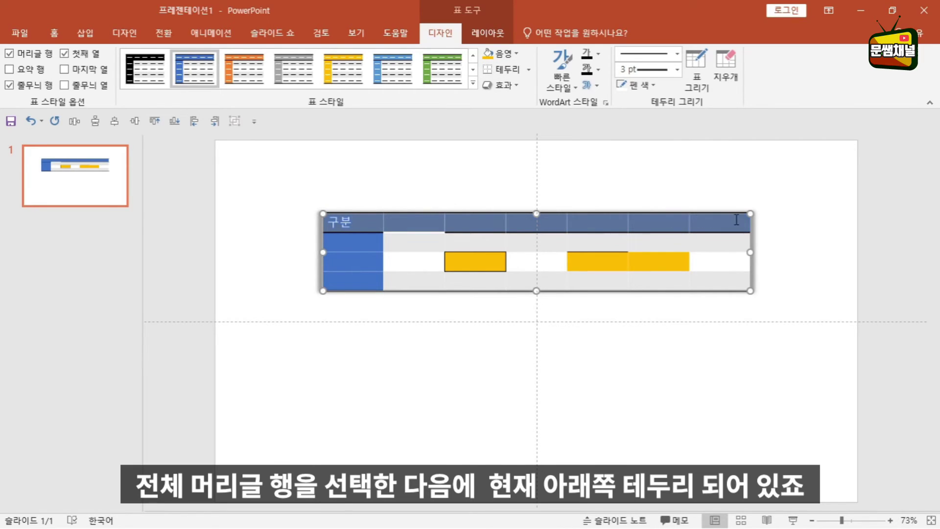
{"action": "left_click", "coordinate": [508, 73]}
{"action": "left_click", "coordinate": [521, 241]}
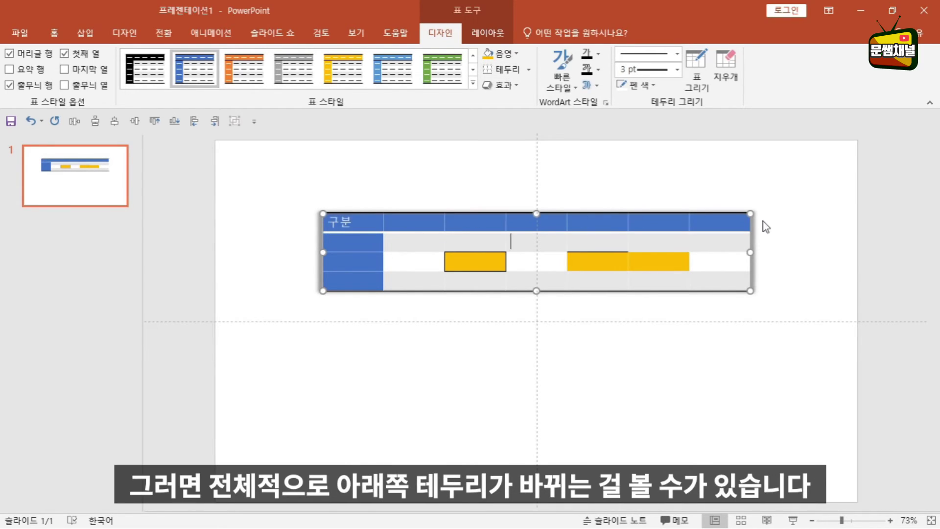
- Apply white 3 pt Inside Borders (안쪽 테두리) to the first-column cells below the header
{"action": "left_click_drag", "start_coordinate": [360, 239], "coordinate": [360, 280]}
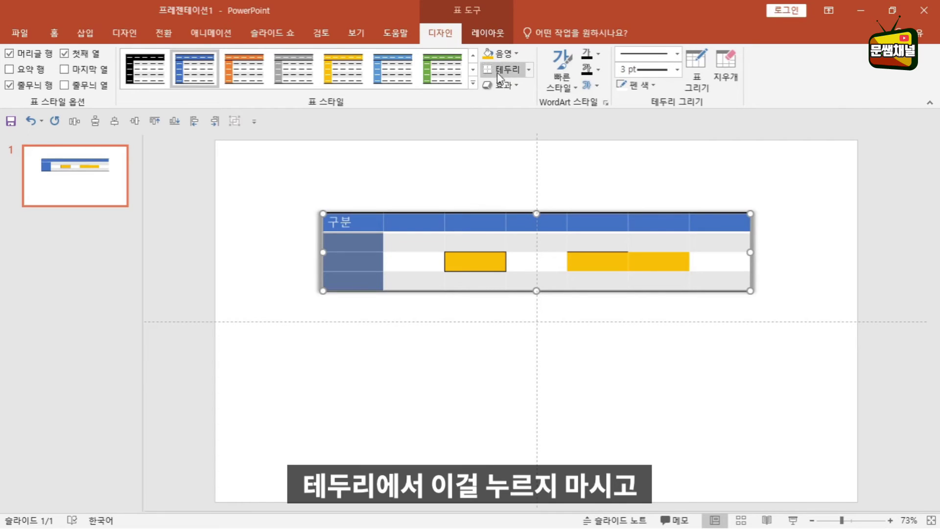
{"action": "left_click", "coordinate": [529, 70]}
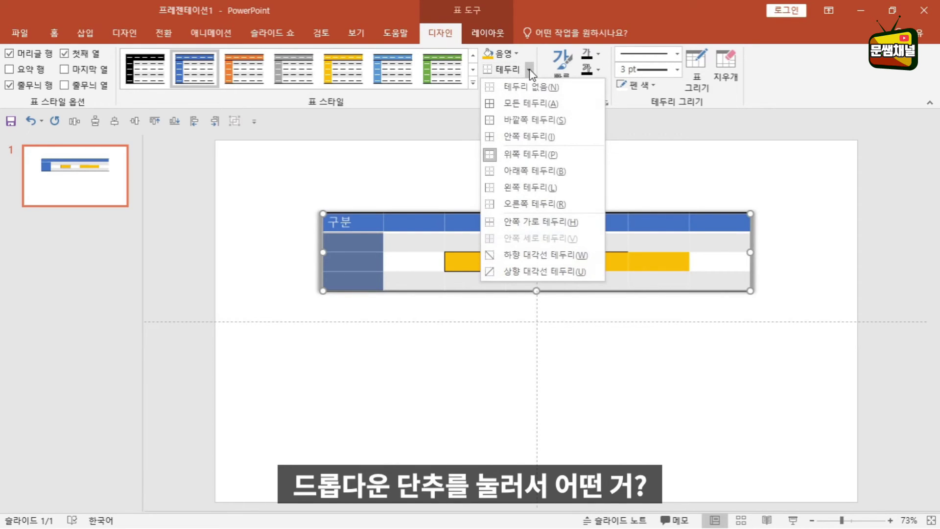
{"action": "left_click", "coordinate": [531, 138]}
{"action": "left_click", "coordinate": [399, 306]}
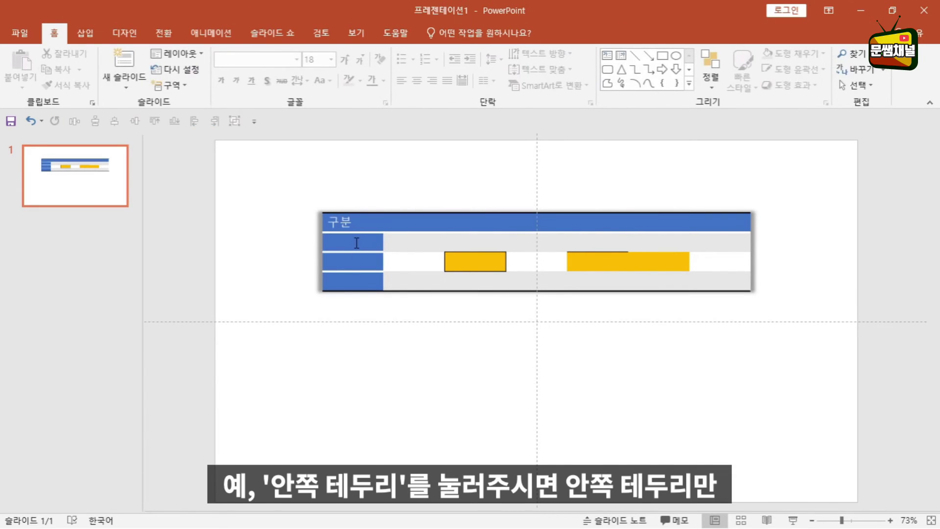
- Erase borders to merge the first-column body cells, the second and third header cells, and the fifth column's second and third rows
{"action": "left_click", "coordinate": [356, 243]}
{"action": "left_click", "coordinate": [409, 281]}
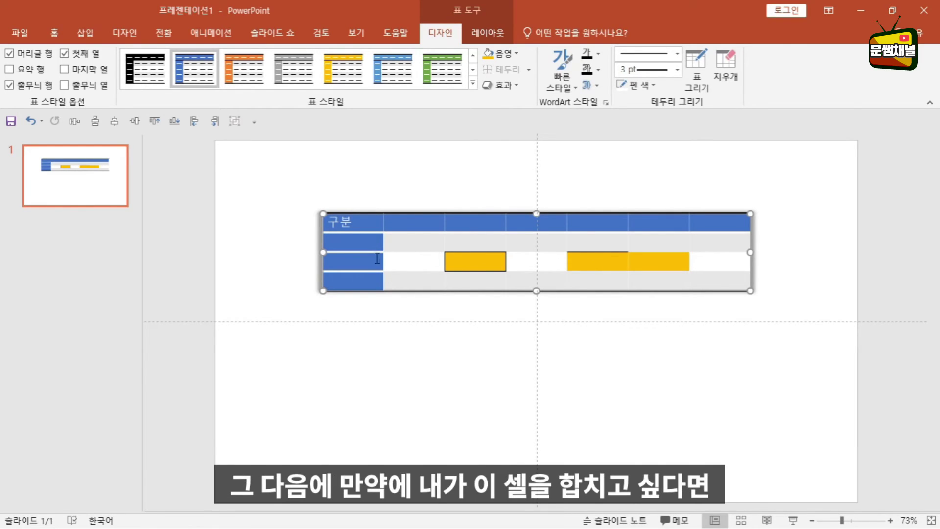
{"action": "left_click", "coordinate": [728, 75]}
{"action": "left_click", "coordinate": [352, 272]}
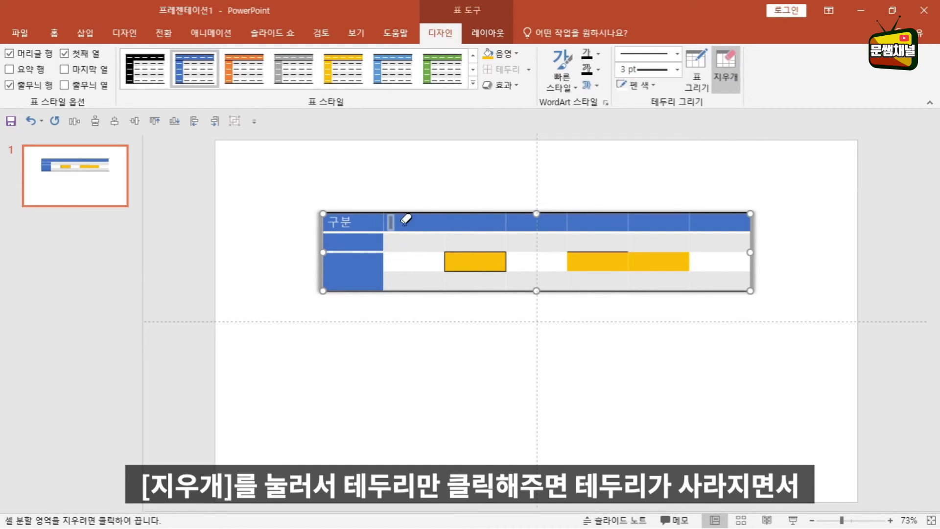
{"action": "left_click", "coordinate": [597, 252]}
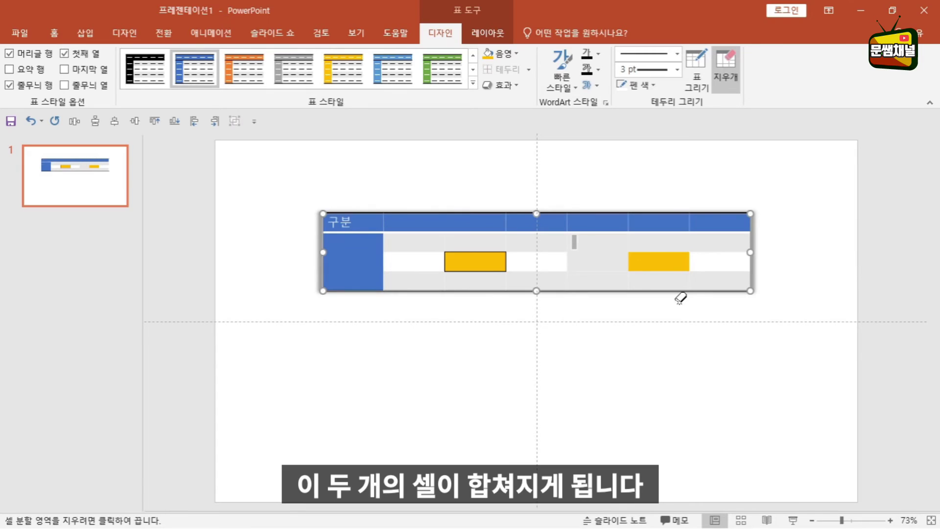
{"action": "left_click", "coordinate": [738, 82]}
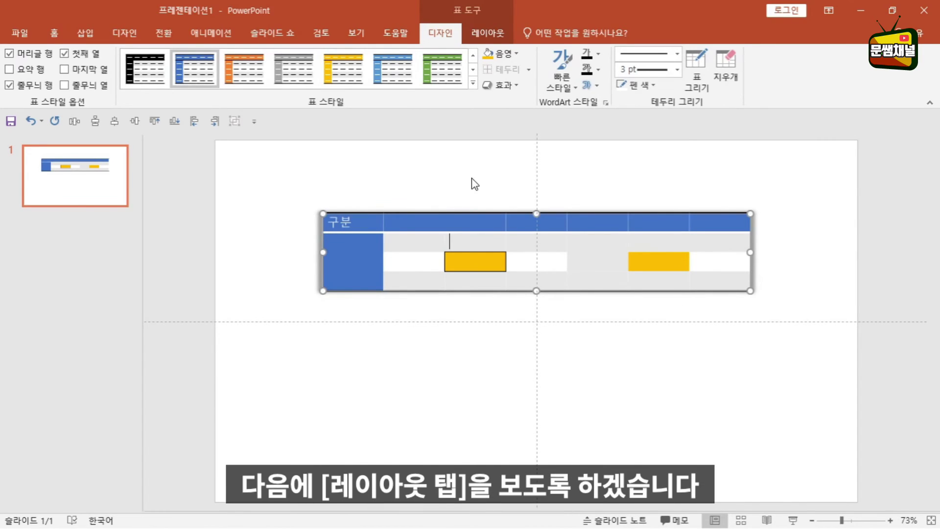
- Delete the table's third column, the one with the bordered orange-yellow cell
{"action": "left_click", "coordinate": [486, 32]}
{"action": "left_click", "coordinate": [20, 83]}
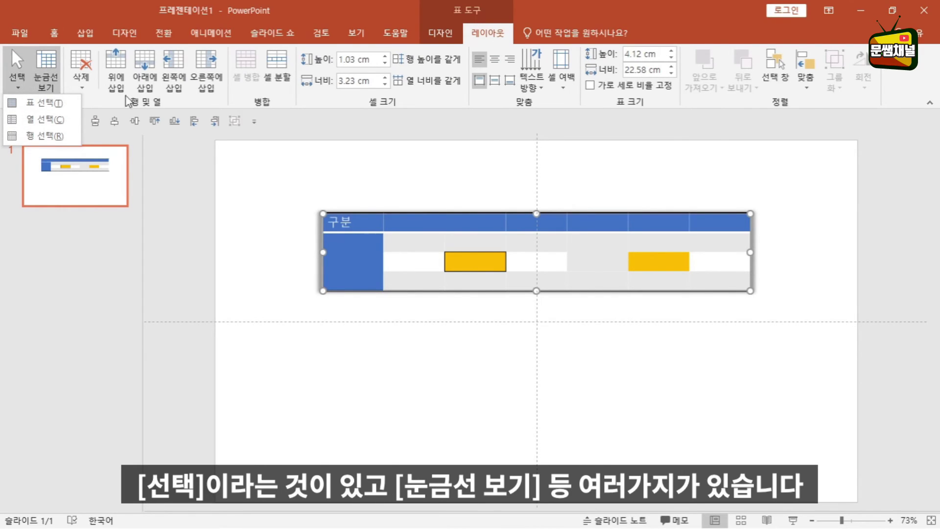
{"action": "left_click", "coordinate": [55, 82]}
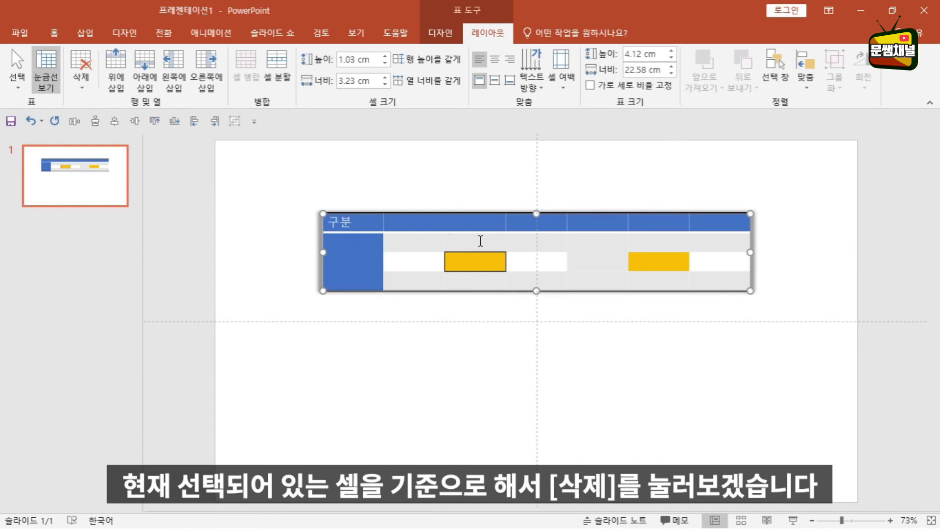
{"action": "left_click_drag", "start_coordinate": [480, 241], "coordinate": [478, 275]}
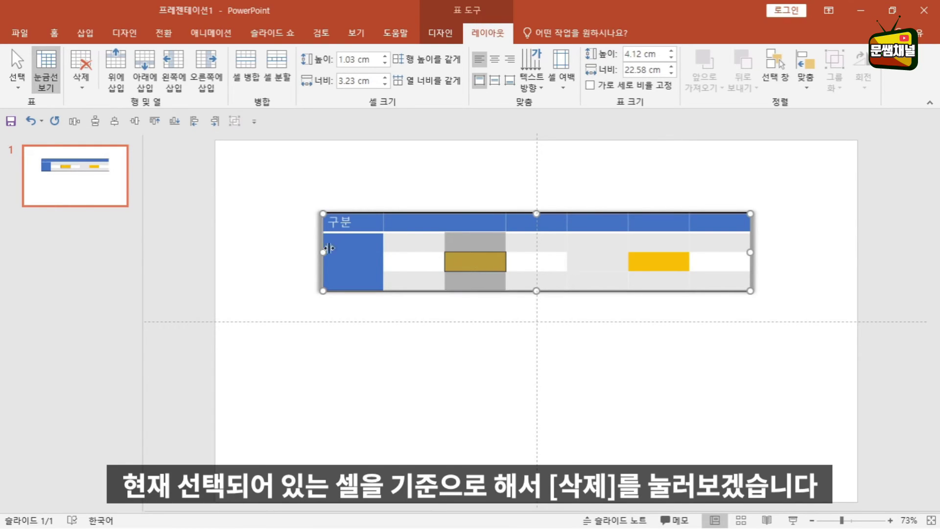
{"action": "left_click", "coordinate": [84, 84]}
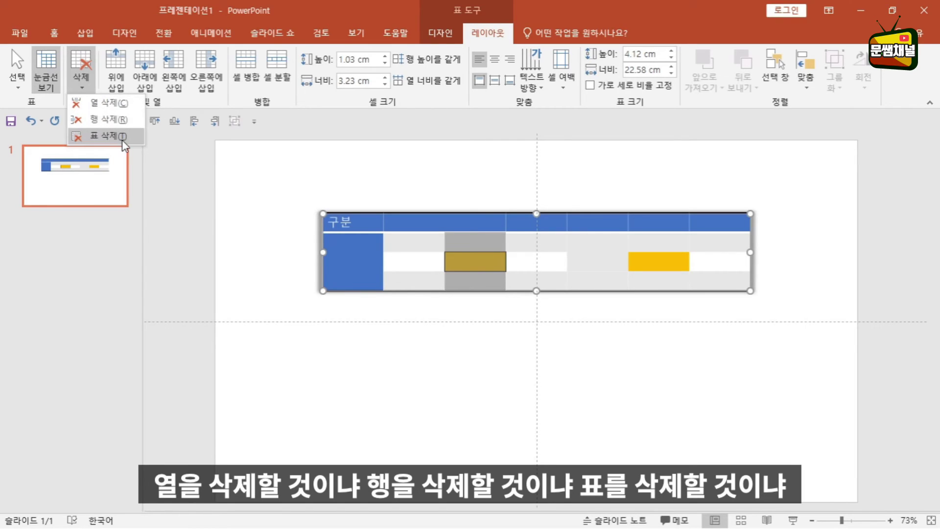
{"action": "left_click", "coordinate": [125, 105]}
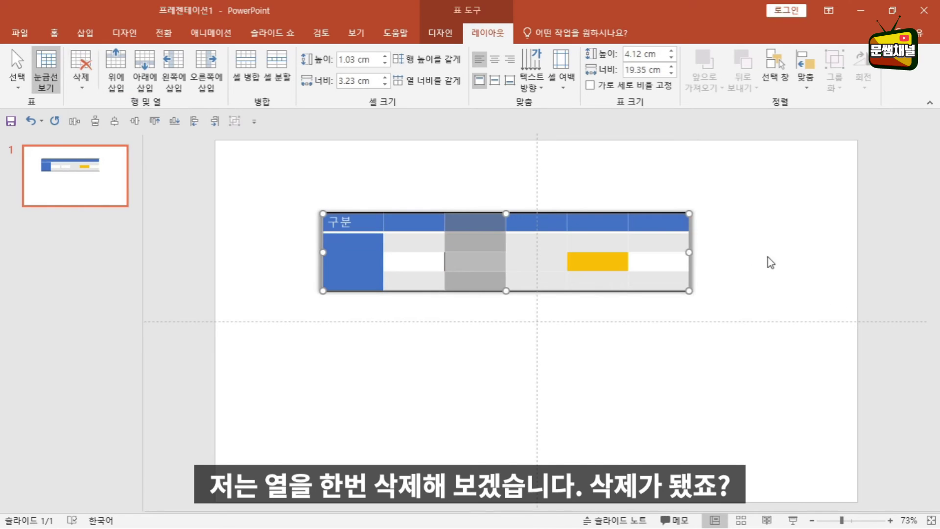
- Delete the table's third row, the one with the remaining orange-yellow cell
{"action": "left_click_drag", "start_coordinate": [436, 262], "coordinate": [656, 261]}
{"action": "left_click", "coordinate": [81, 73]}
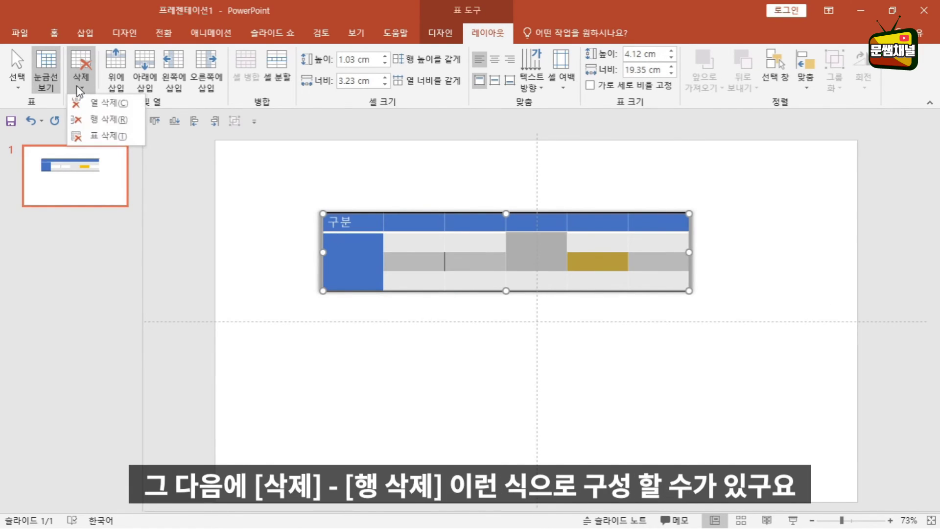
{"action": "left_click", "coordinate": [120, 120]}
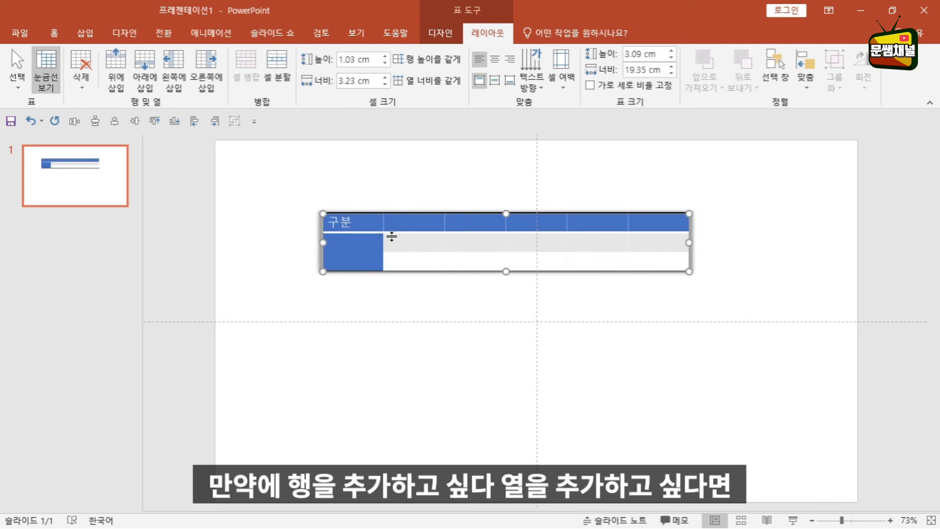
- Insert a row above the table's second row, and add another row with Insert Below (아래에 삽입)
{"action": "left_click", "coordinate": [115, 90]}
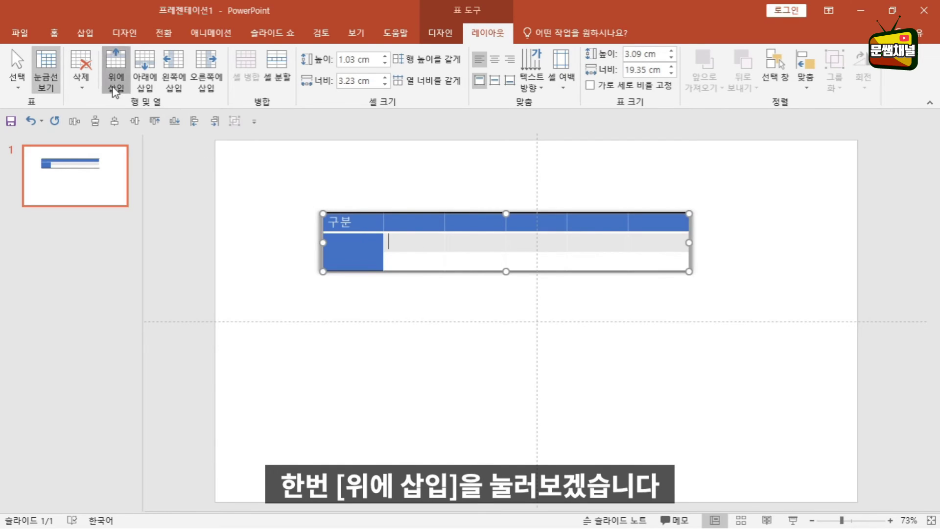
{"action": "left_click", "coordinate": [146, 86]}
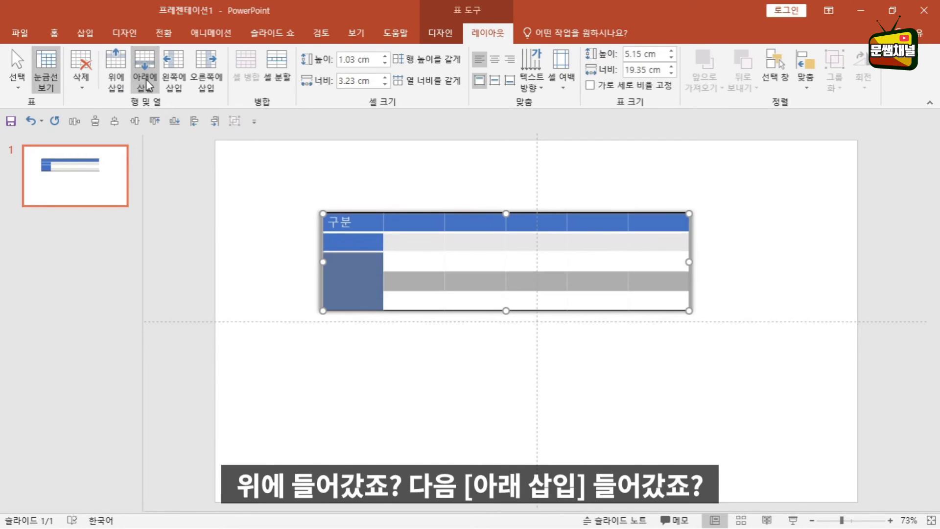
- Insert a column to the left of the table's second column and another to the right of the inserted column
{"action": "left_click", "coordinate": [434, 297]}
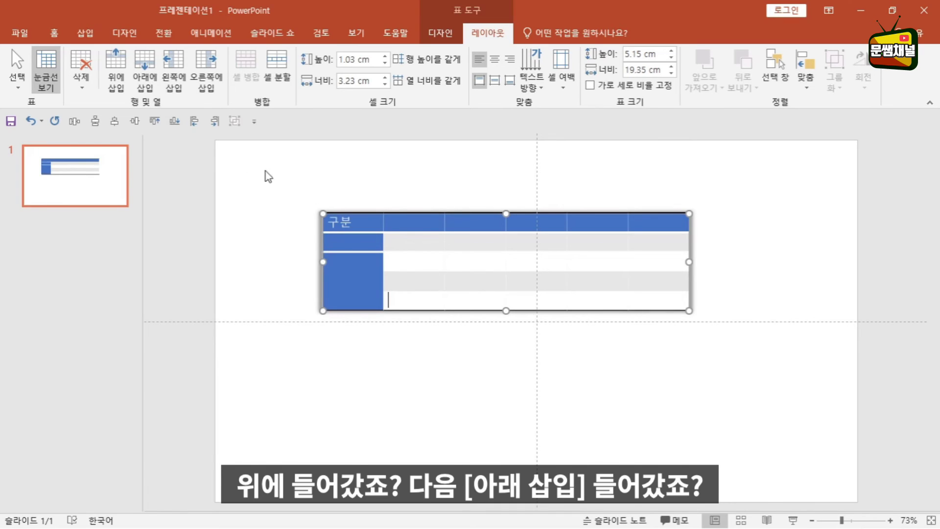
{"action": "left_click", "coordinate": [174, 71]}
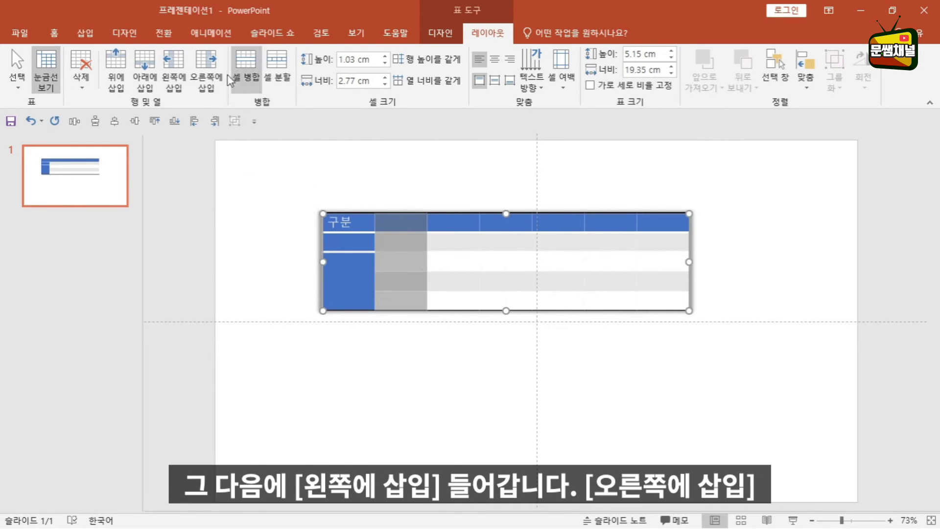
{"action": "left_click", "coordinate": [206, 71]}
{"action": "left_click", "coordinate": [490, 261]}
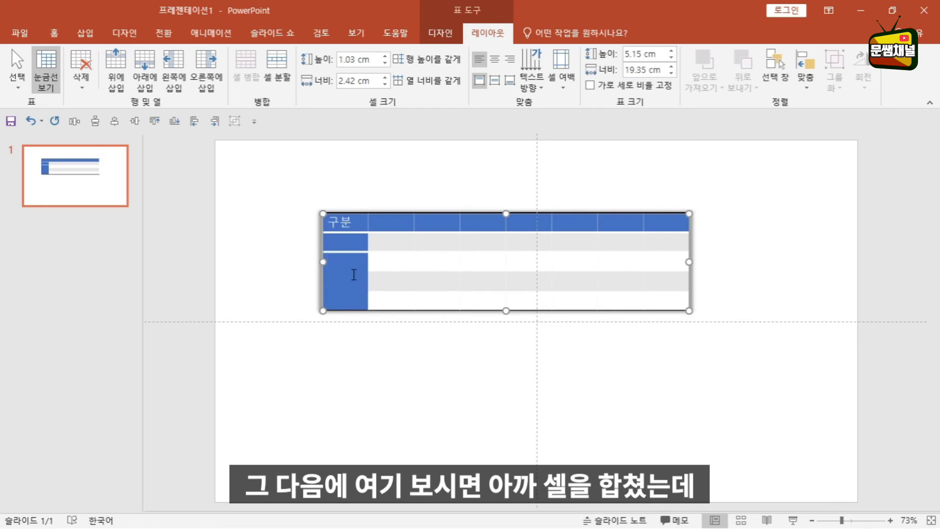
- Split the merged first-column cell into 1 column and 2 rows
{"action": "left_click", "coordinate": [286, 83]}
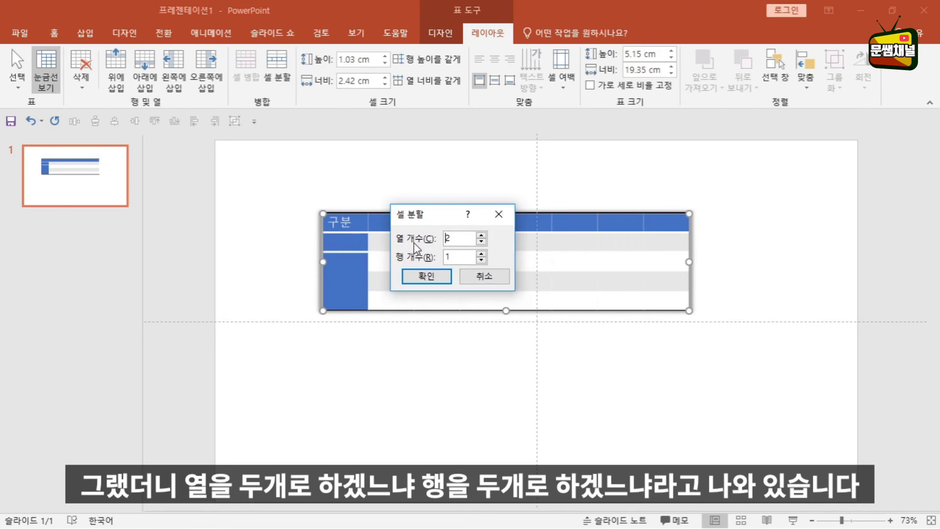
{"action": "left_click", "coordinate": [483, 254]}
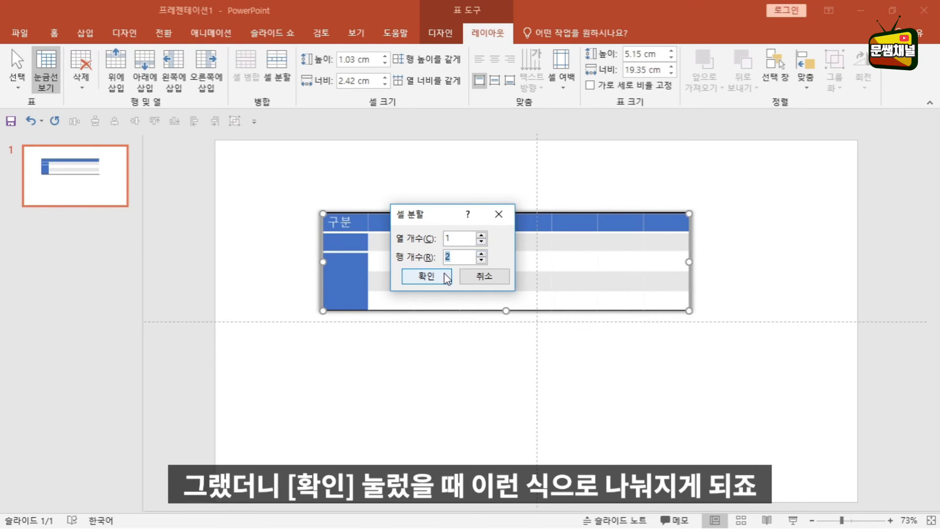
{"action": "left_click", "coordinate": [427, 276]}
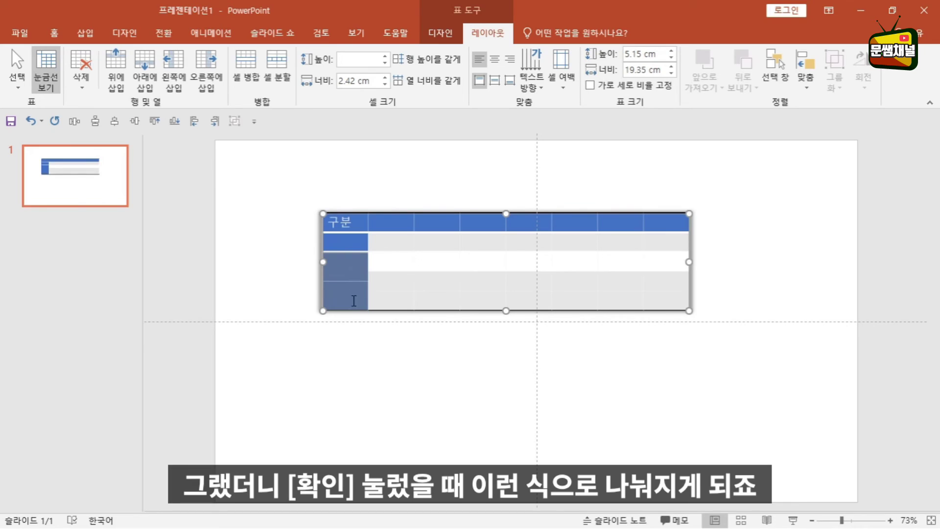
- Split the upper of the two newly split first-column cells into 1 column and 2 rows
{"action": "left_click", "coordinate": [360, 272]}
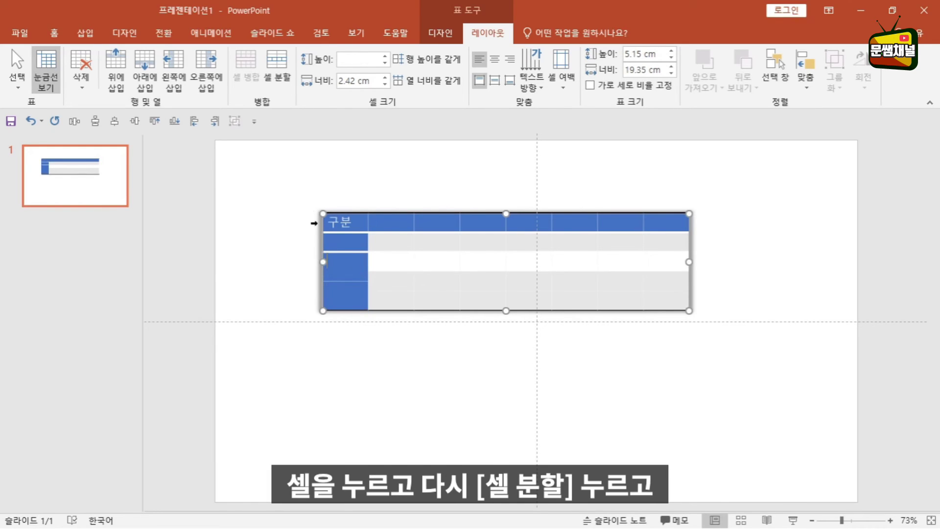
{"action": "left_click", "coordinate": [283, 81]}
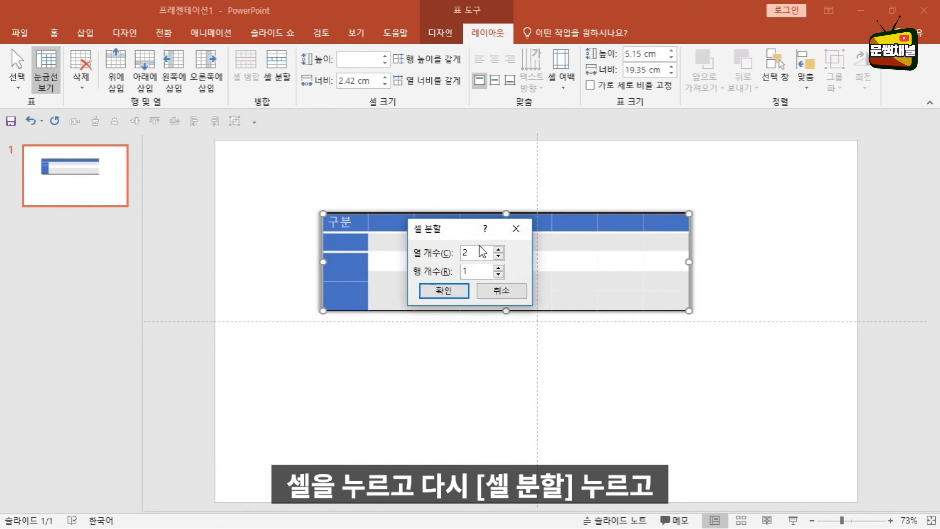
{"action": "left_click", "coordinate": [499, 256]}
{"action": "left_click", "coordinate": [498, 268]}
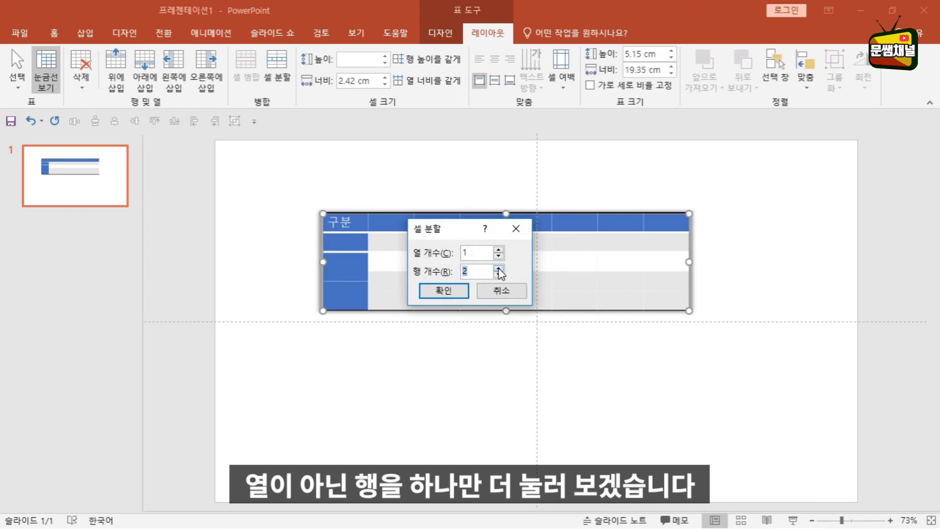
{"action": "left_click", "coordinate": [454, 294]}
{"action": "left_click_drag", "start_coordinate": [393, 281], "coordinate": [361, 283]}
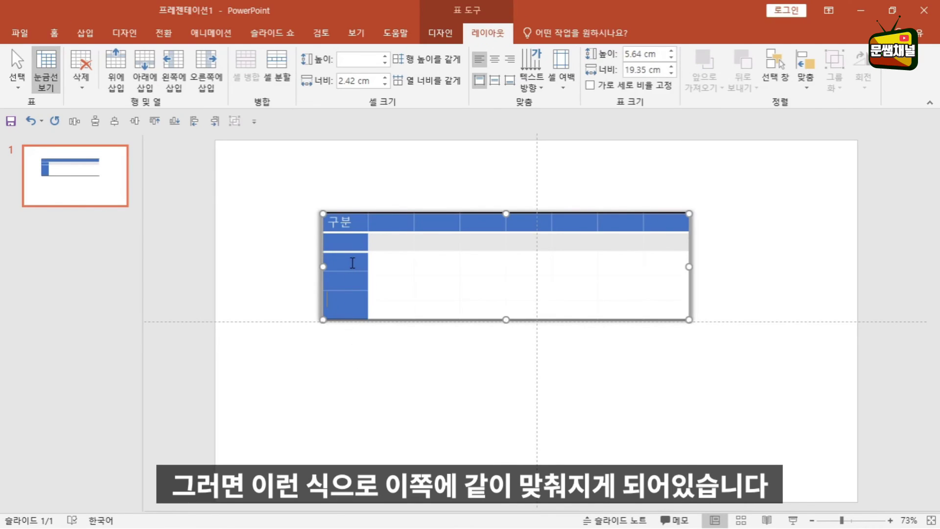
{"action": "left_click", "coordinate": [351, 263]}
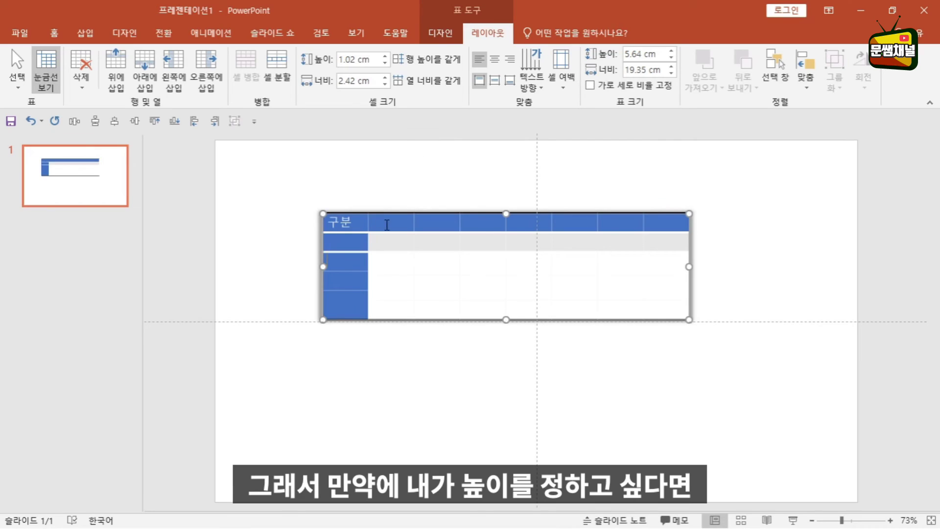
- Try a smaller height for the header cells after 구분, and undo the last change
{"action": "left_click_drag", "start_coordinate": [387, 220], "coordinate": [660, 219]}
{"action": "left_click", "coordinate": [385, 63]}
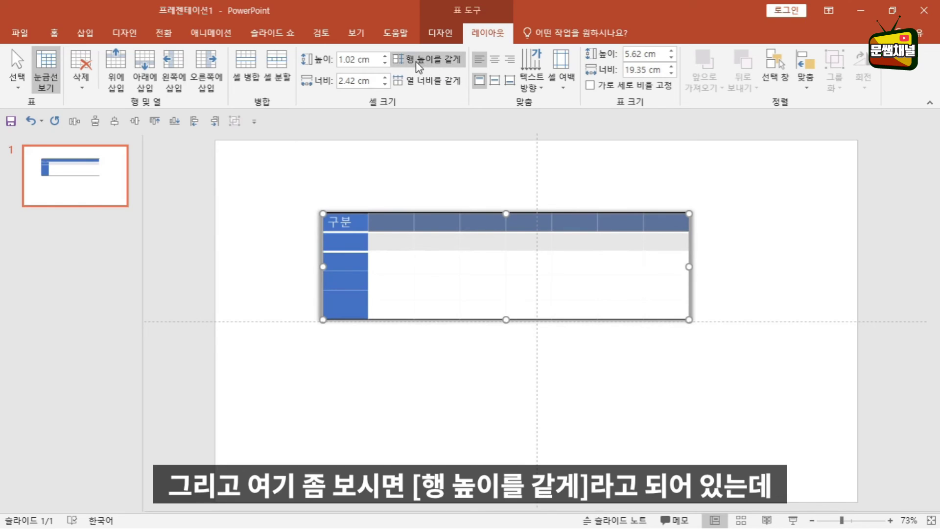
{"action": "key", "text": "ctrl+z"}
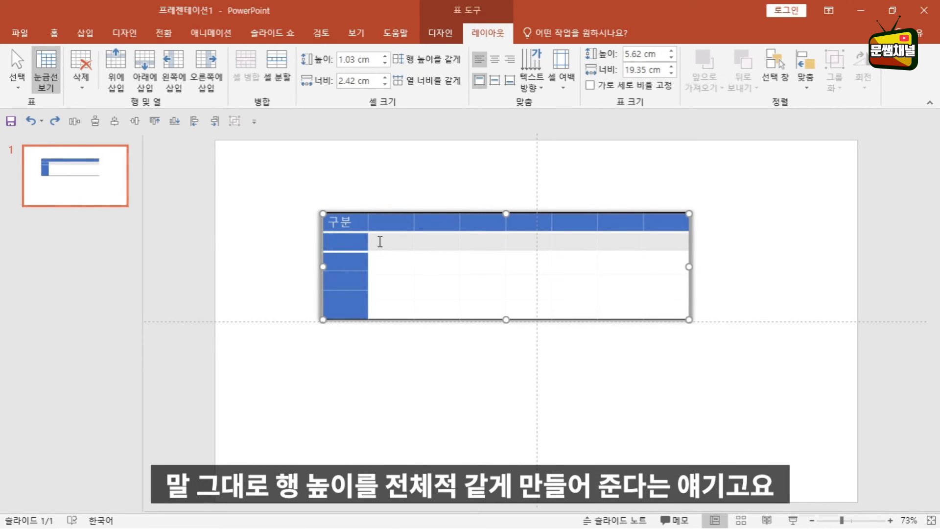
- Distribute the column widths evenly across the whole header row of the table
{"action": "left_click_drag", "start_coordinate": [363, 225], "coordinate": [673, 226]}
{"action": "left_click", "coordinate": [426, 80]}
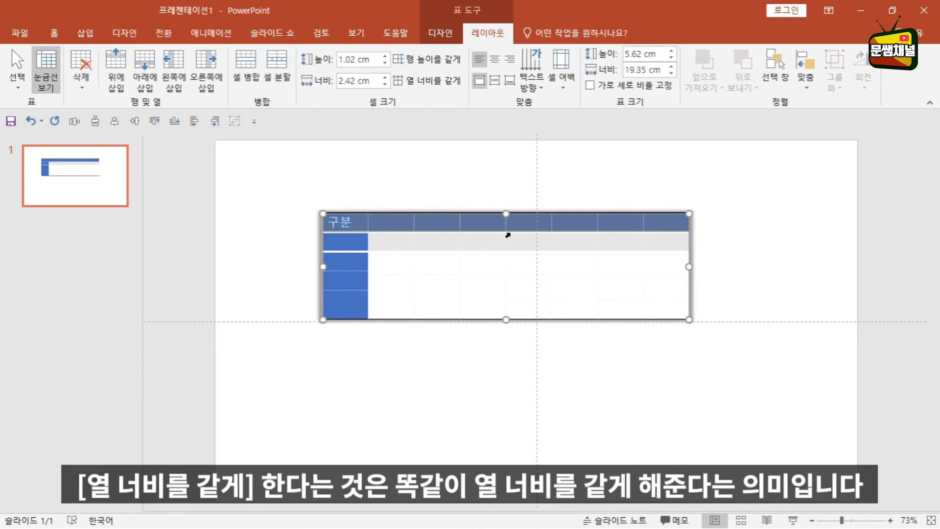
{"action": "left_click", "coordinate": [465, 260]}
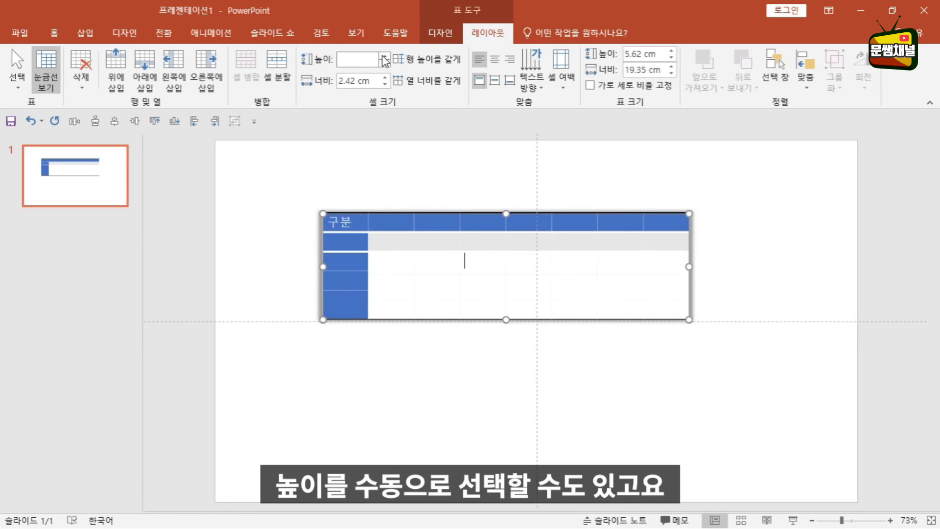
- Enter 2019년 in the header cell next to 구분 and 년 in the cell below it
{"action": "left_click", "coordinate": [400, 222]}
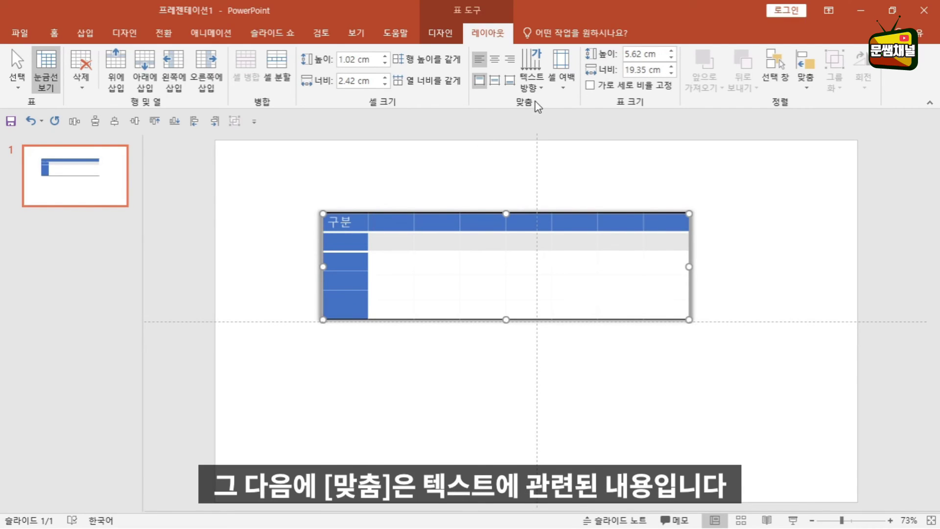
{"action": "type", "text": "념"}
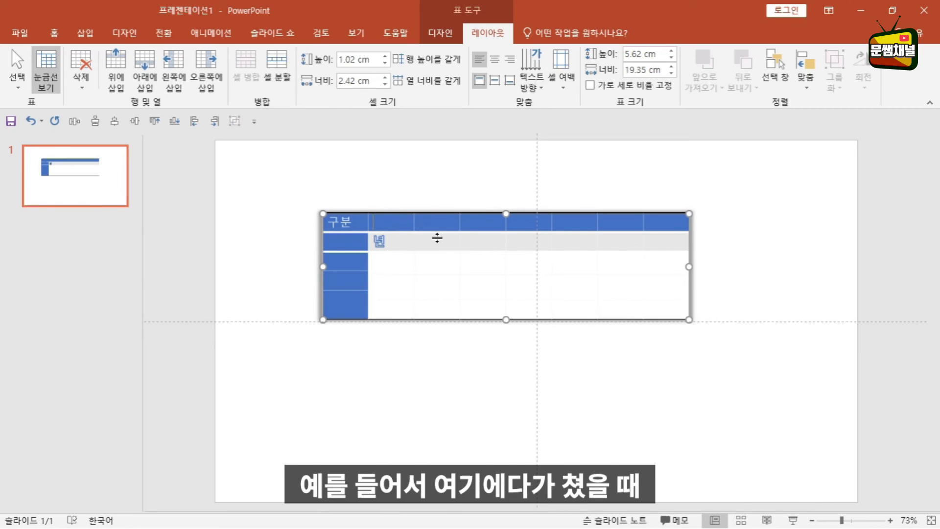
{"action": "left_click", "coordinate": [426, 224]}
{"action": "type", "text": "2019년"}
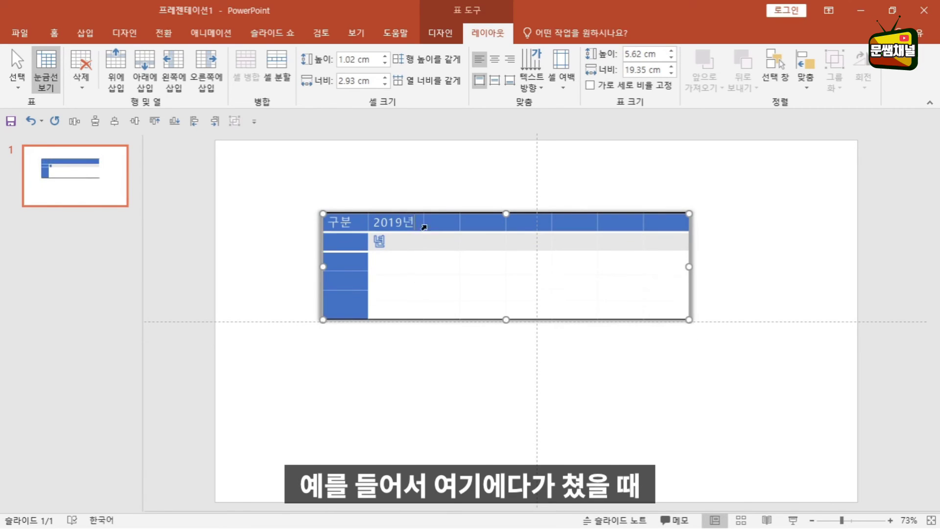
- Center the 2019년 text horizontally and align it to the bottom of its cell
{"action": "left_click", "coordinate": [495, 59]}
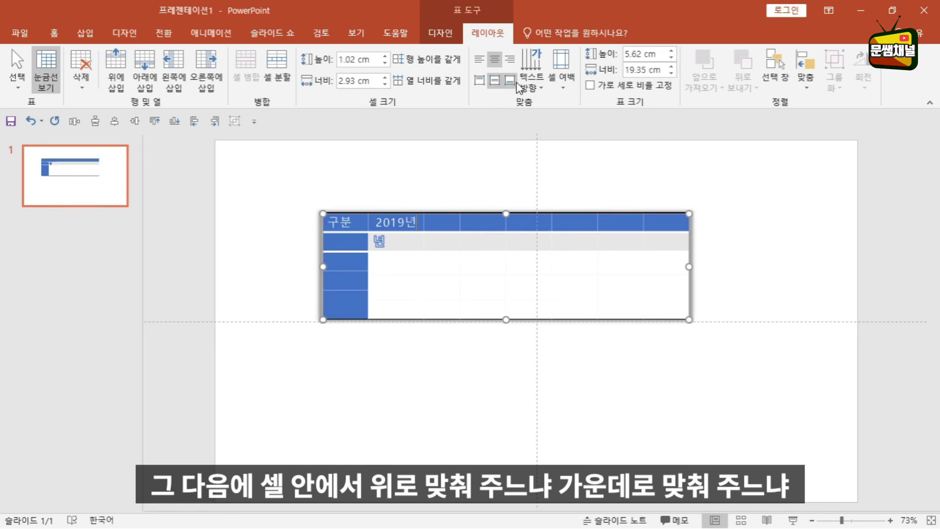
{"action": "left_click", "coordinate": [509, 83]}
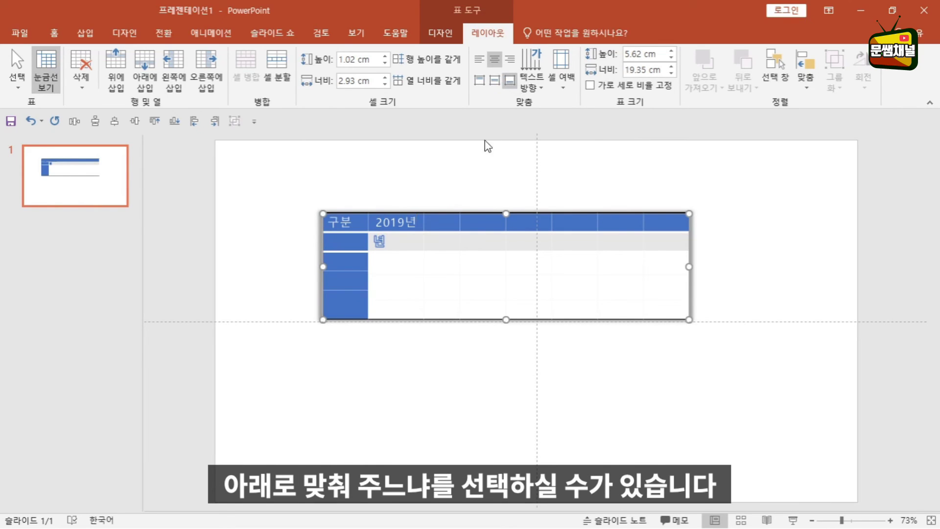
- Enlarge the table to about 9.36 cm high and center the 2019년 text vertically in its cell
{"action": "left_click_drag", "start_coordinate": [506, 319], "coordinate": [506, 392]}
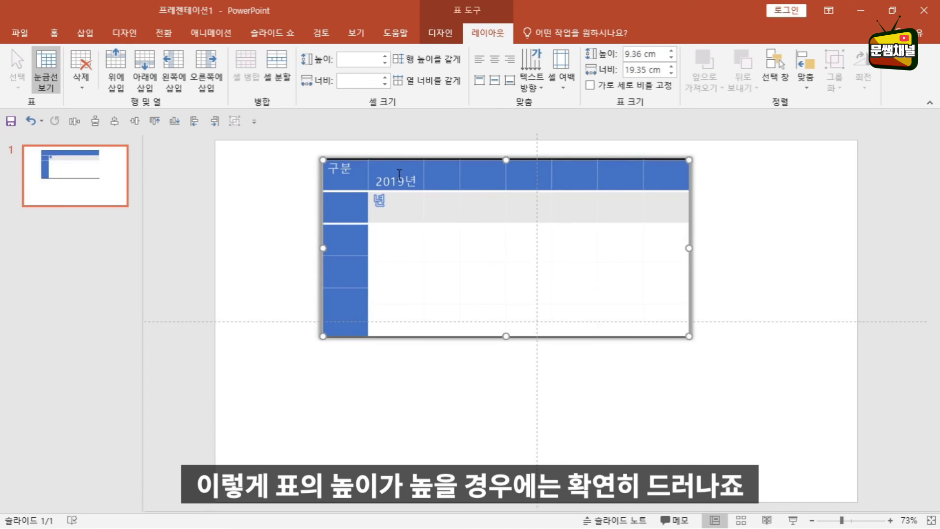
{"action": "left_click", "coordinate": [400, 174]}
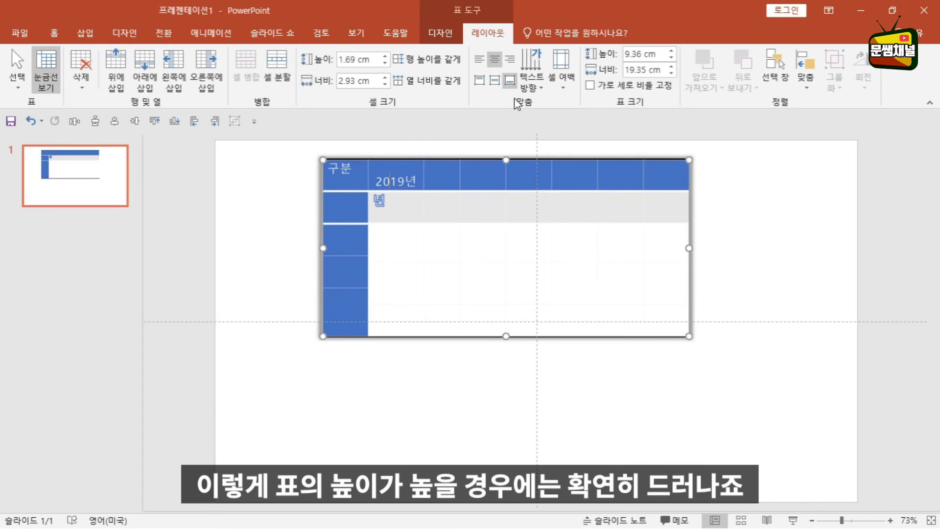
{"action": "left_click", "coordinate": [494, 81]}
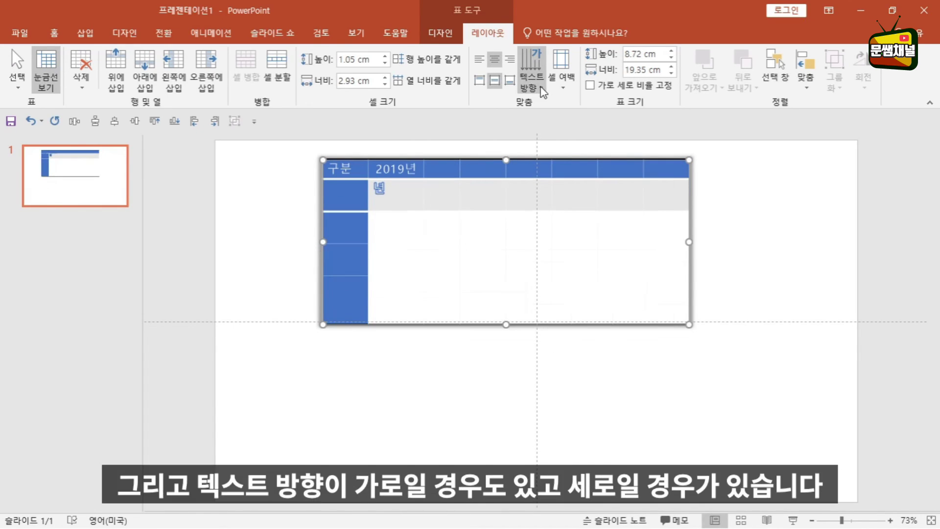
- Keep the 2019년 cell's text direction horizontal (가로), and try no cell margins (없음) before restoring the normal margins (보통)
{"action": "left_click", "coordinate": [541, 89]}
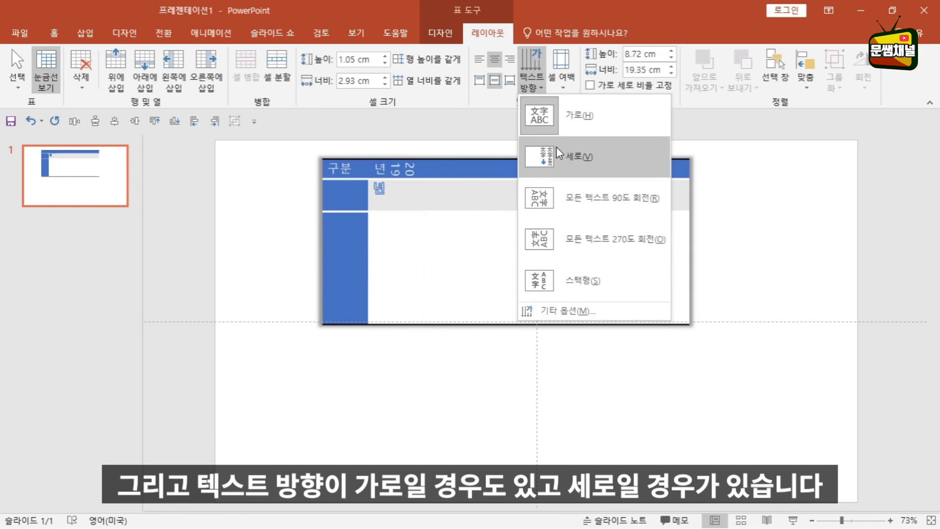
{"action": "left_click", "coordinate": [568, 120]}
{"action": "left_click", "coordinate": [568, 91]}
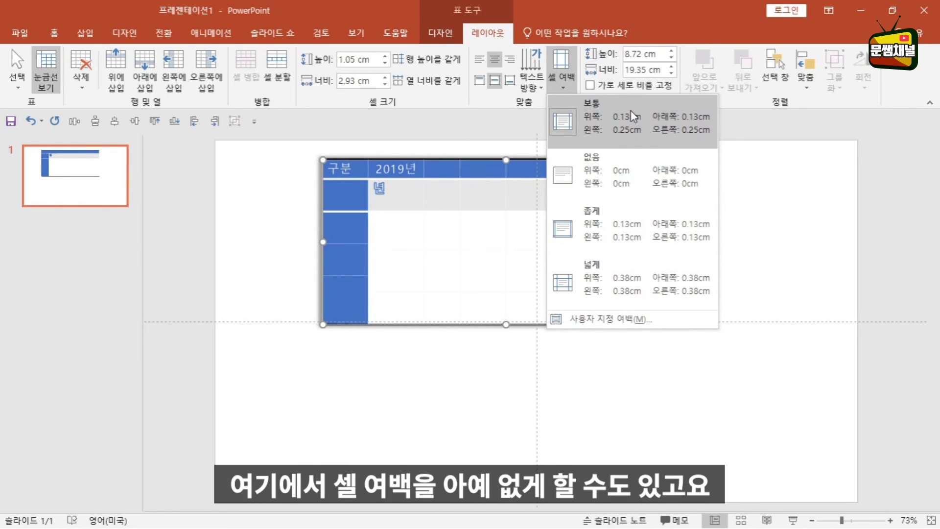
{"action": "left_click", "coordinate": [564, 179]}
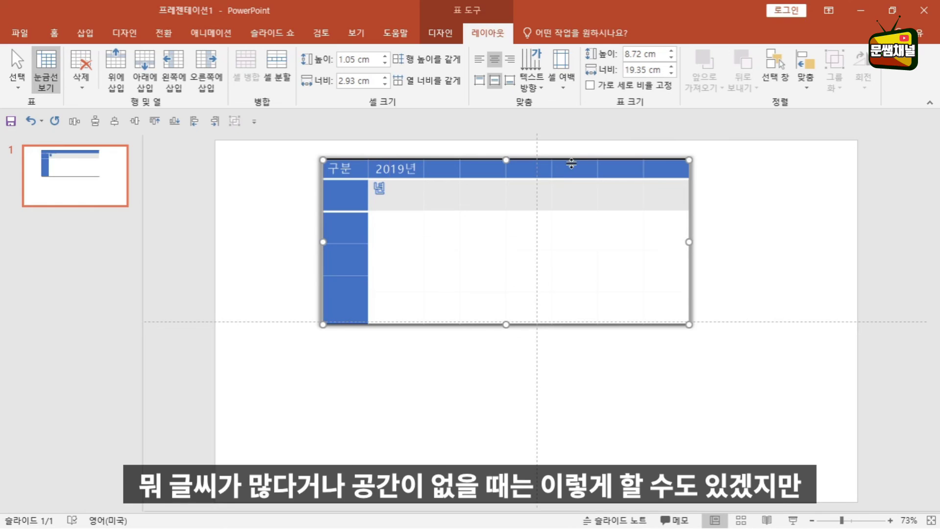
{"action": "left_click", "coordinate": [561, 64]}
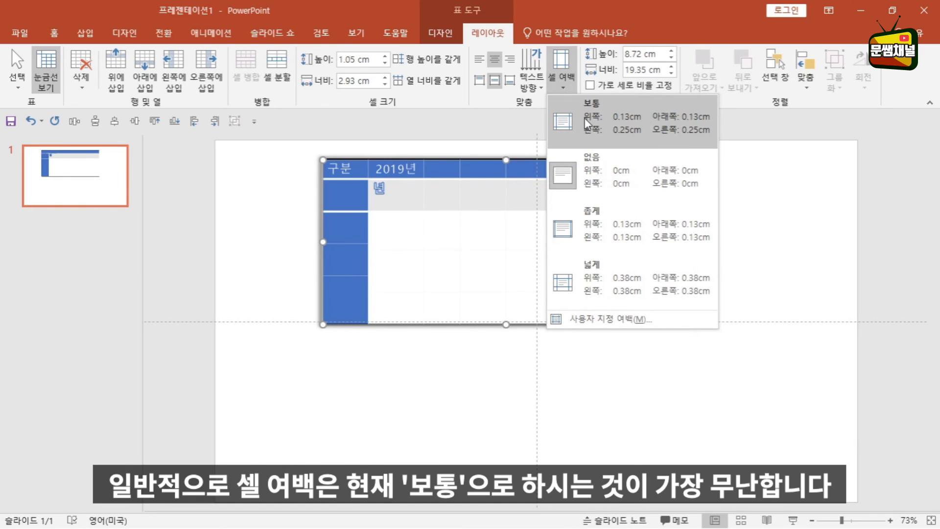
{"action": "left_click", "coordinate": [588, 124]}
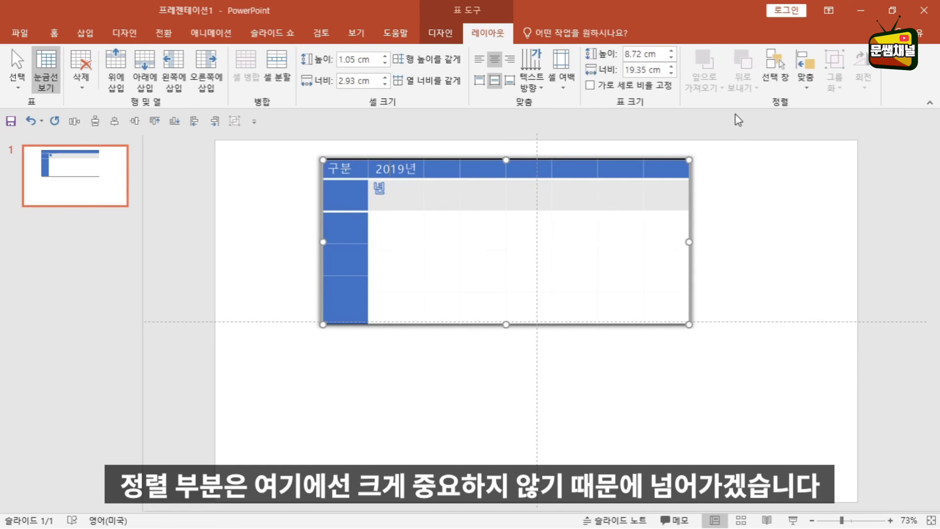
- Move the whole table slightly down on the slide
{"action": "left_click_drag", "start_coordinate": [577, 154], "coordinate": [576, 170]}
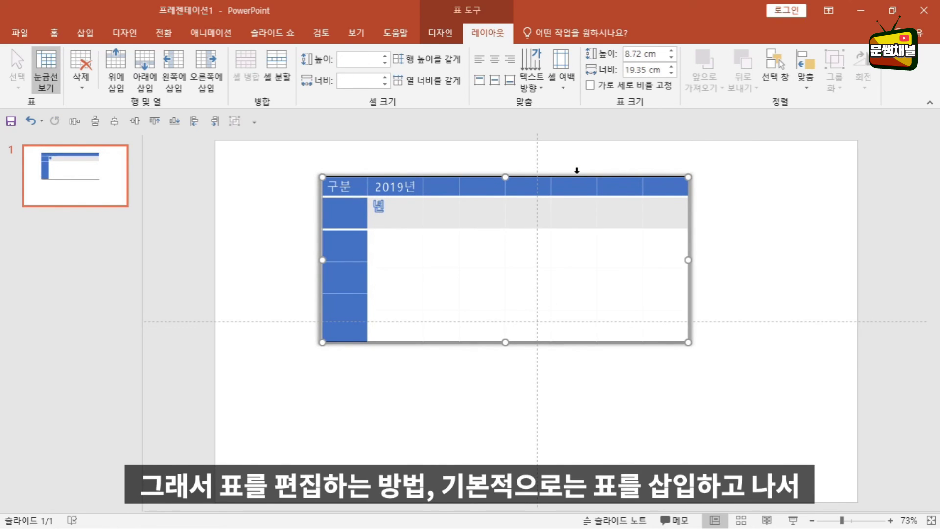
- Review the table design and layout commands, and open the options for inserting a table
{"action": "left_click", "coordinate": [441, 36]}
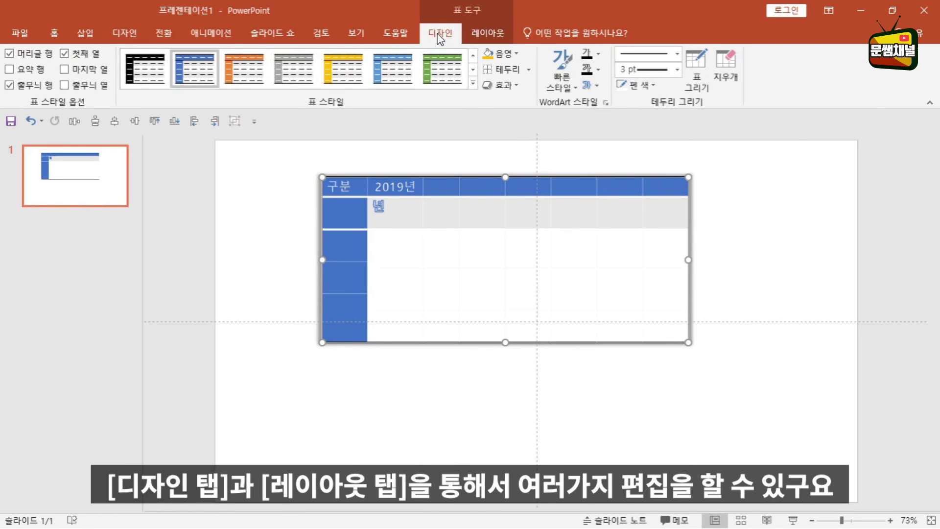
{"action": "left_click", "coordinate": [485, 35]}
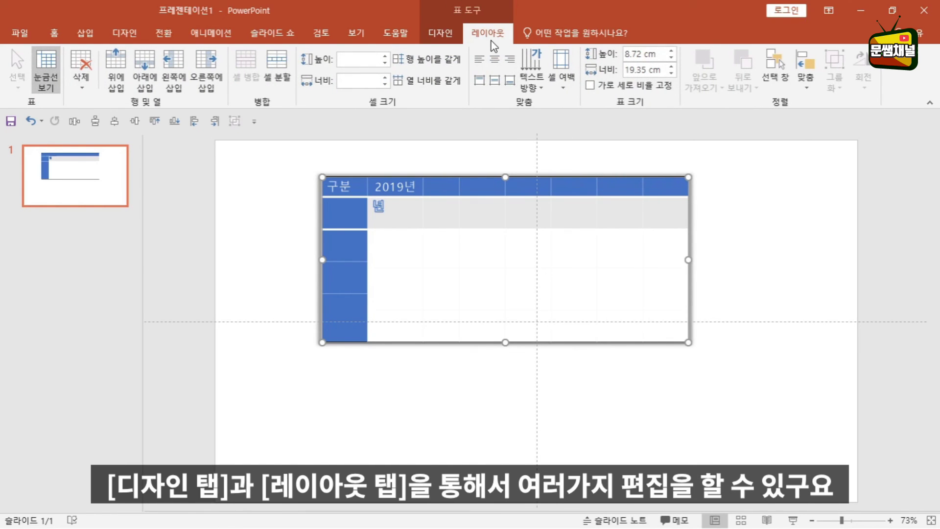
{"action": "left_click", "coordinate": [82, 35]}
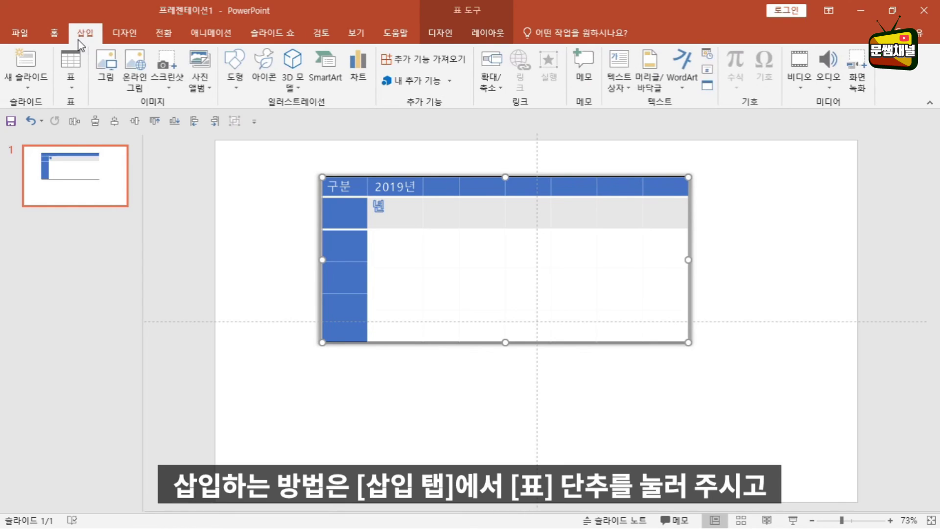
{"action": "left_click", "coordinate": [72, 76]}
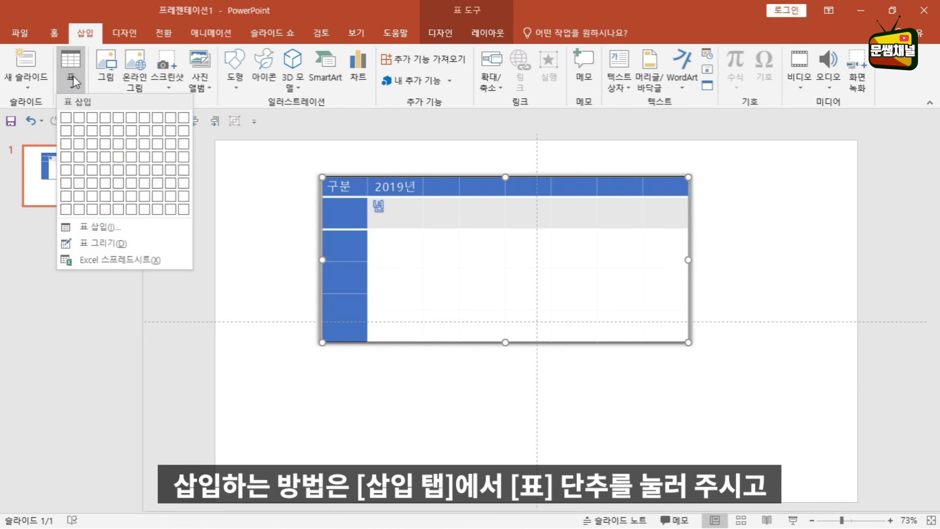